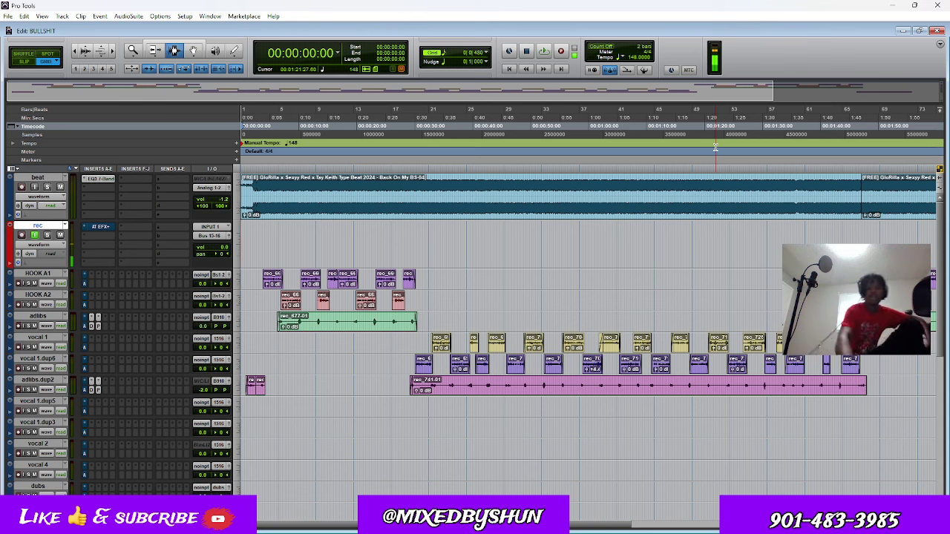
# - Examine the settings of the EQ3 7-Band plug-in on the beat track and close its window
pyautogui.click(542, 160)
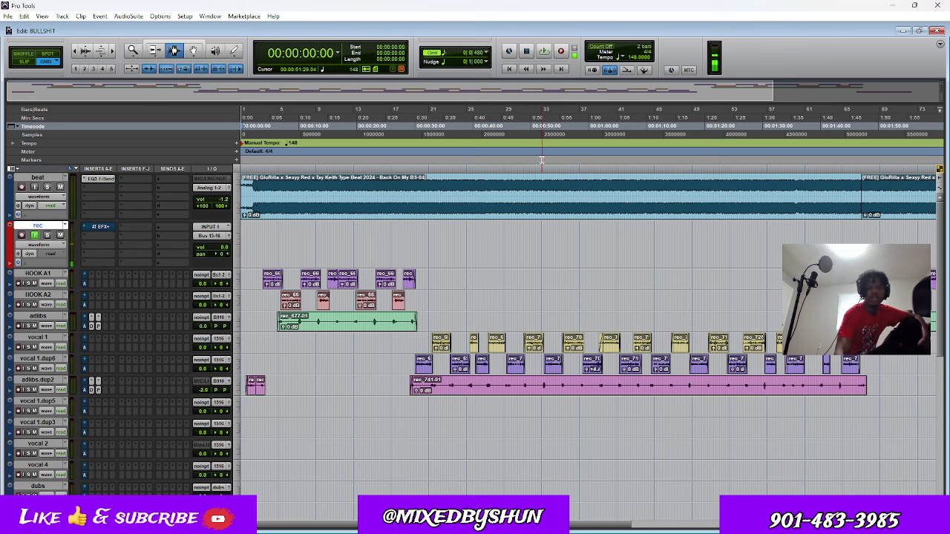
pyautogui.click(98, 179)
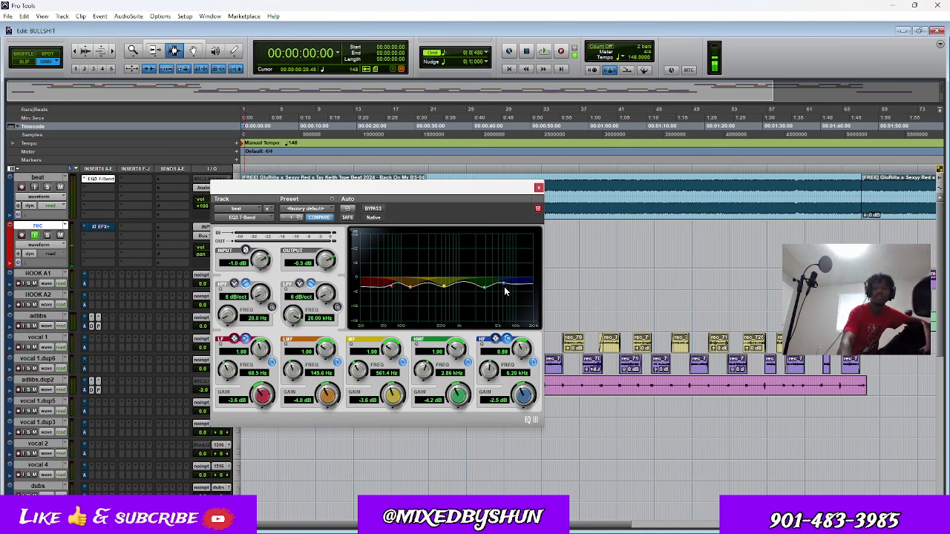
pyautogui.click(538, 187)
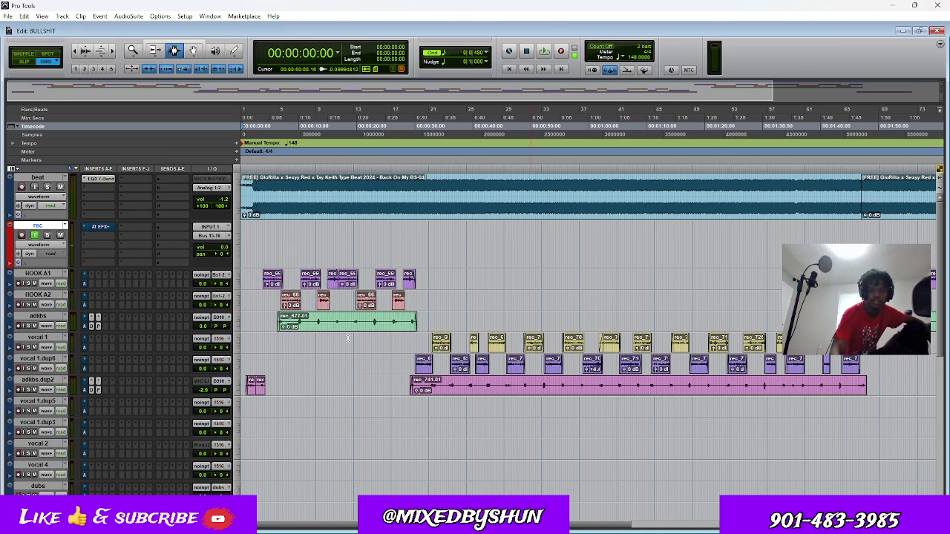
# - Review the HOOK AUX plug-in chain, including TrueVerb, EQ3 7-Band, Renaissance Axx, DeEsser, D3 CL and CLA-2A
pyautogui.click(252, 126)
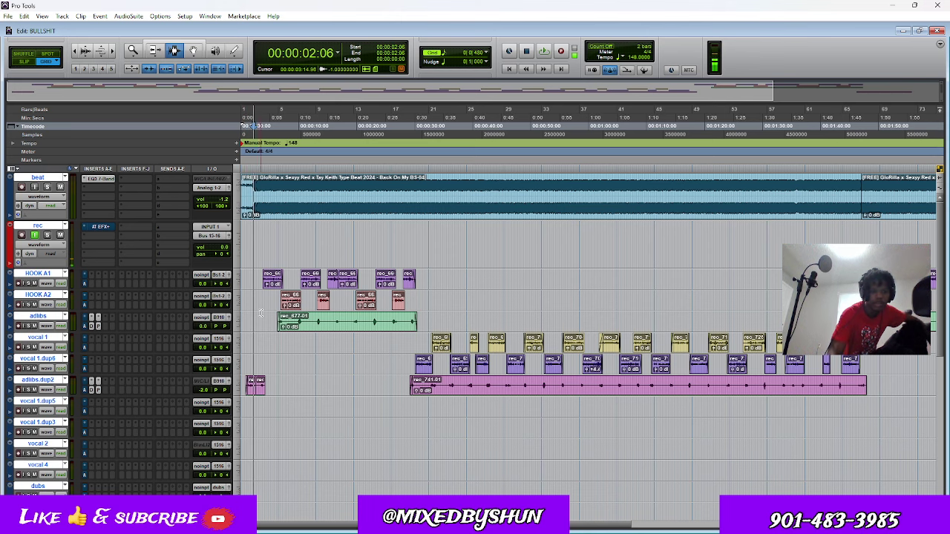
pyautogui.scroll(-10, 279, 332)
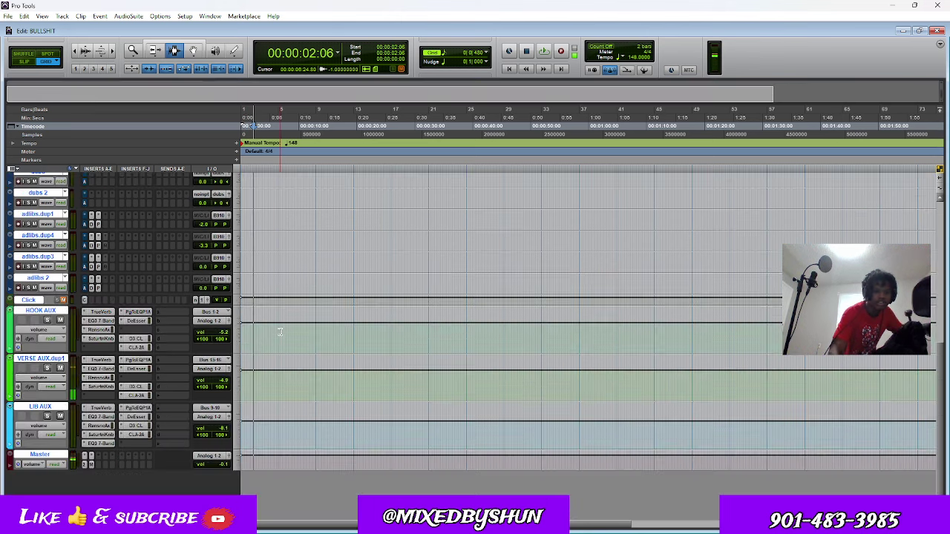
pyautogui.click(101, 313)
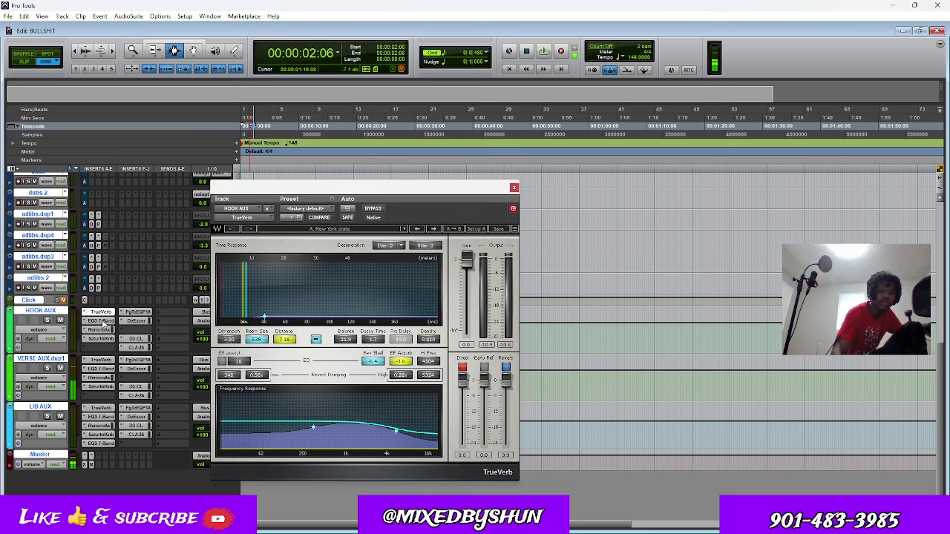
pyautogui.click(101, 320)
pyautogui.click(101, 330)
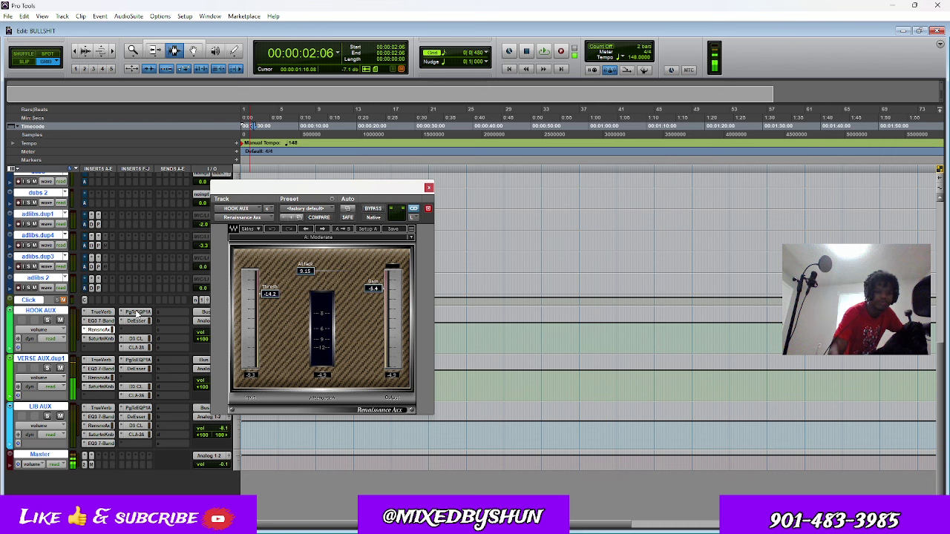
pyautogui.click(101, 339)
pyautogui.click(136, 321)
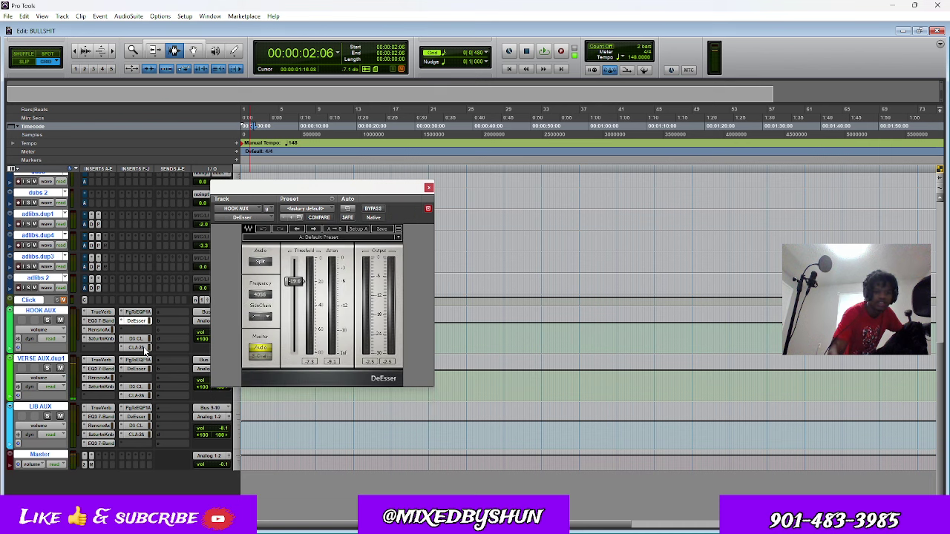
pyautogui.click(140, 339)
pyautogui.click(140, 347)
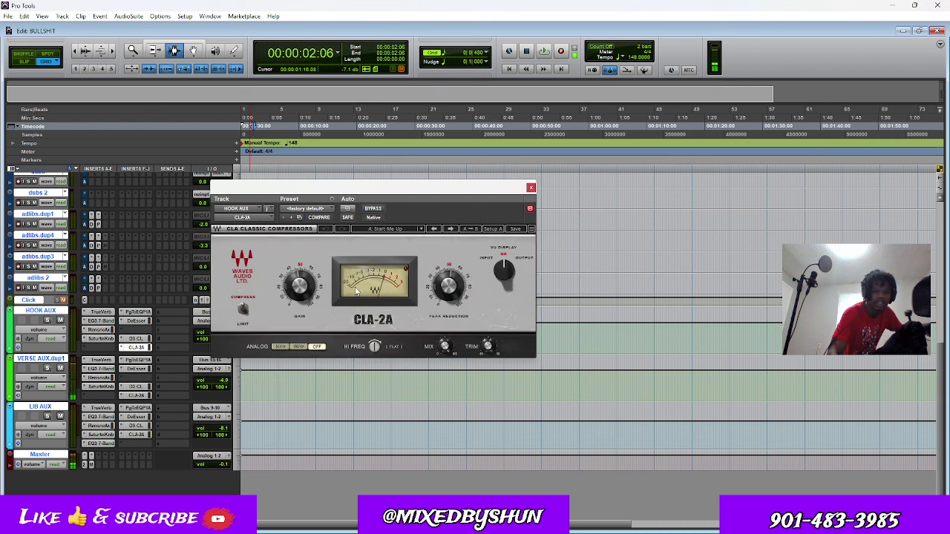
pyautogui.click(530, 187)
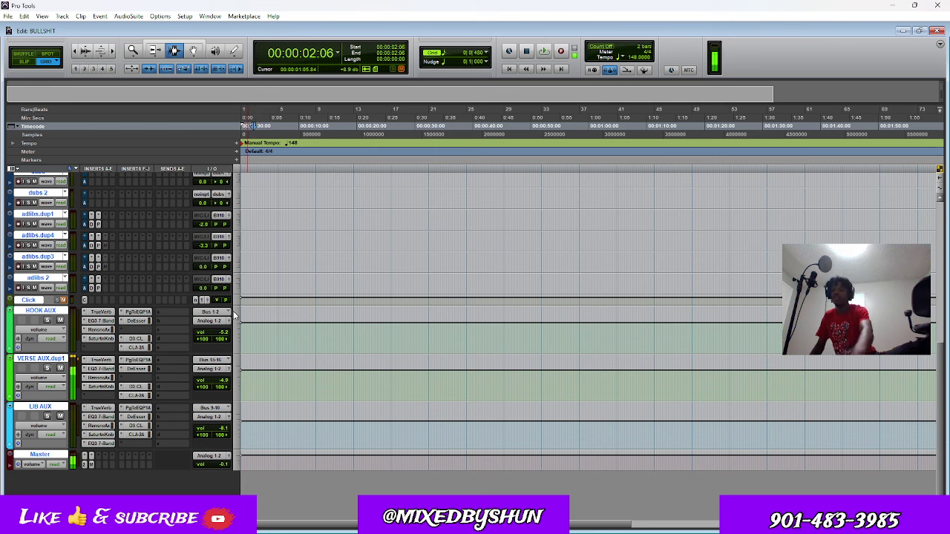
# - Return to the session start, mute the rec track and start playback
pyautogui.scroll(10, 235, 316)
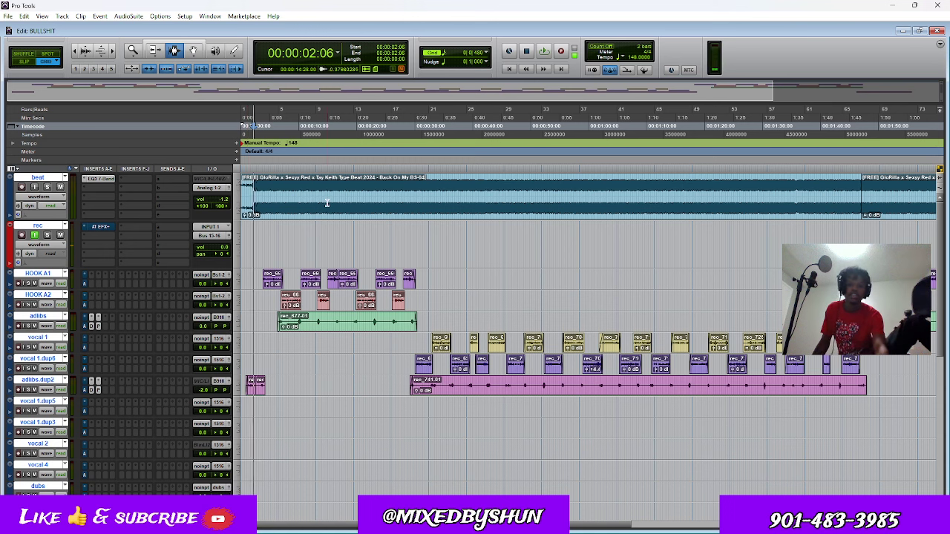
pyautogui.click(508, 69)
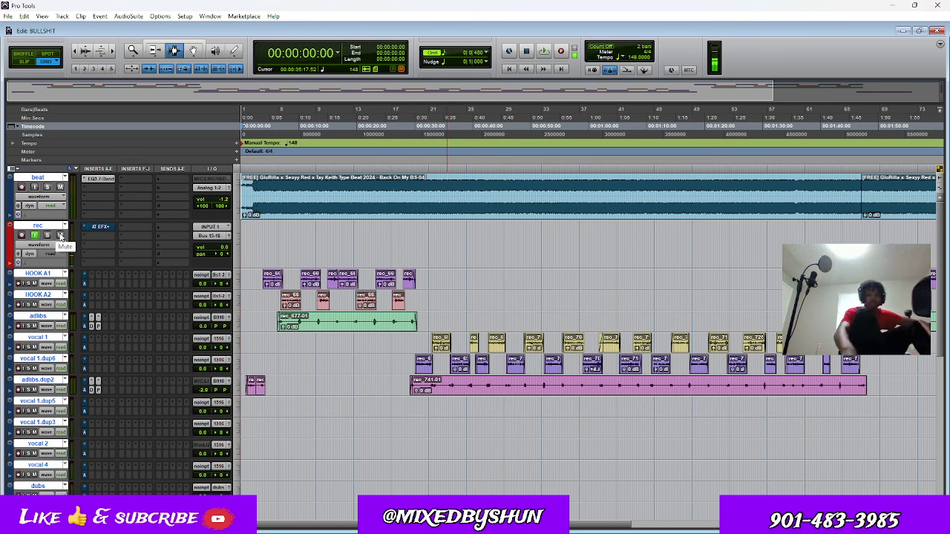
pyautogui.click(61, 235)
pyautogui.press('space')
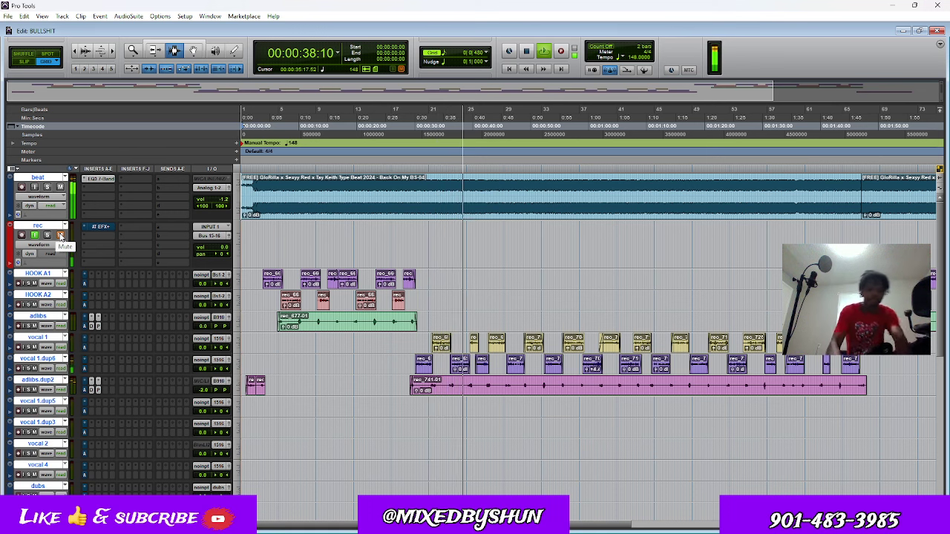
# - In the Mix window, examine the delay and AutoPan on adlibs.dup2, the beat track's EQ3 7-Band and the verse aux's TrueVerb
pyautogui.hotkey('ctrl', '=')
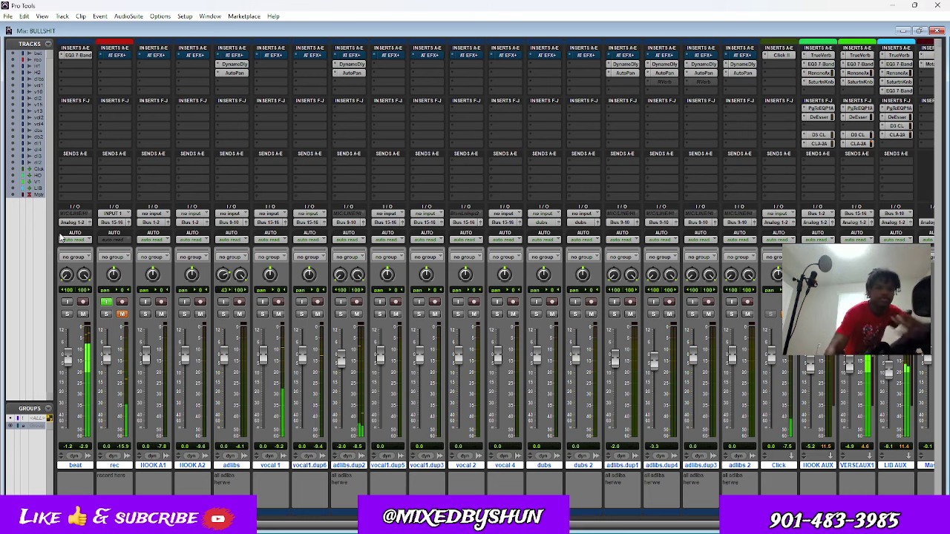
pyautogui.click(351, 65)
pyautogui.moveTo(344, 191); pyautogui.dragTo(509, 202)
pyautogui.click(351, 73)
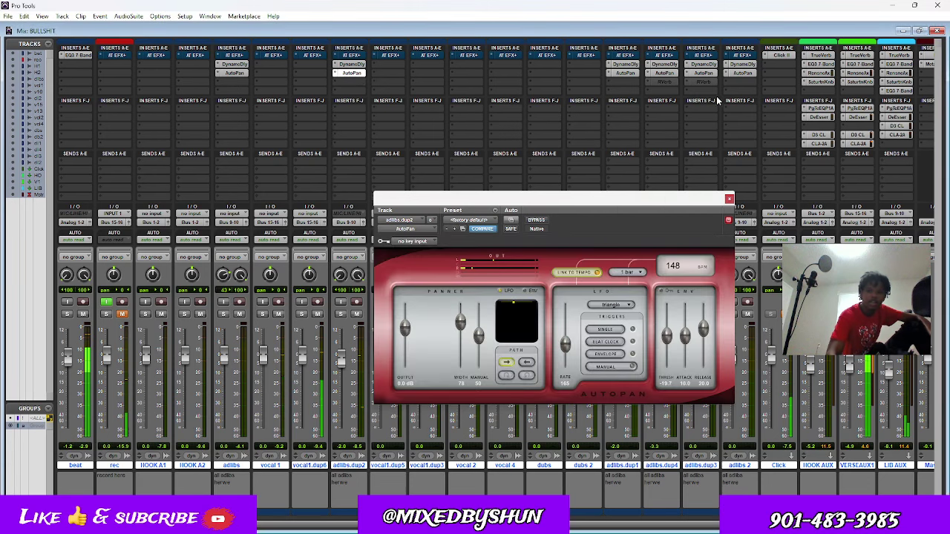
pyautogui.click(75, 56)
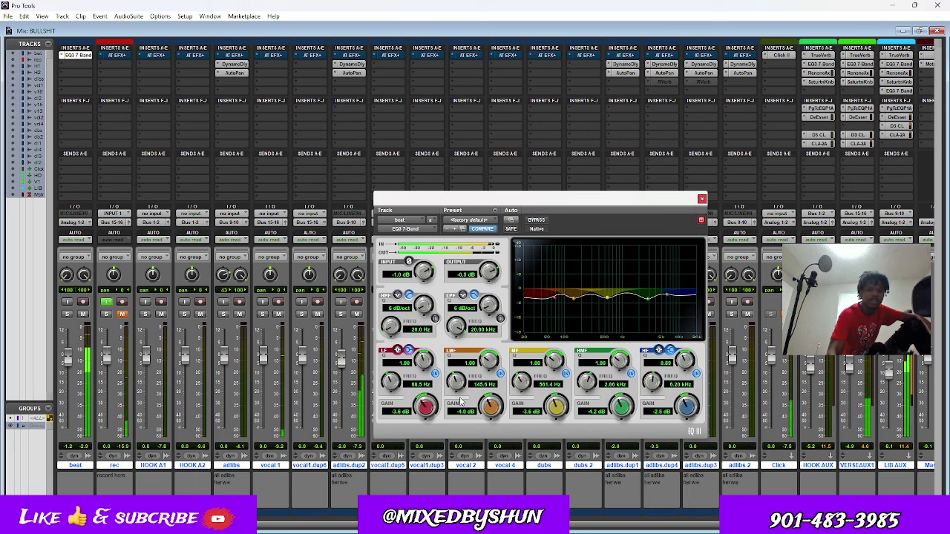
pyautogui.click(701, 198)
pyautogui.click(859, 55)
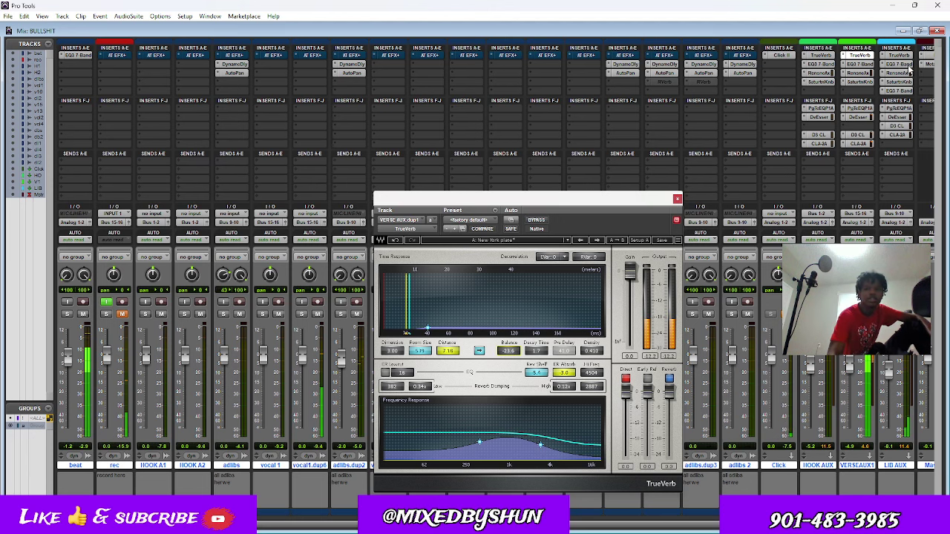
# - Set the output ceiling of the Master track's L2 Ultramaximizer to -0.2 and close the plug-in
pyautogui.click(929, 57)
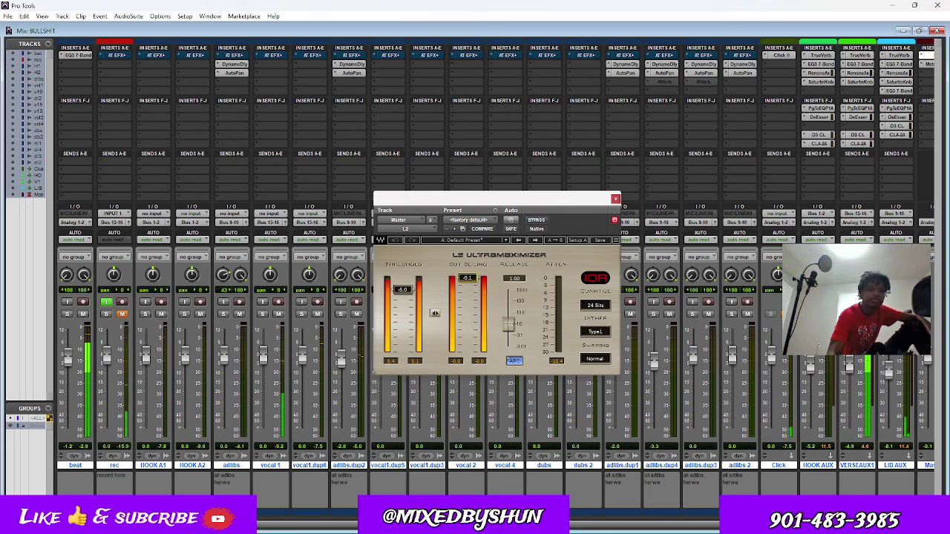
pyautogui.moveTo(472, 279); pyautogui.dragTo(474, 280)
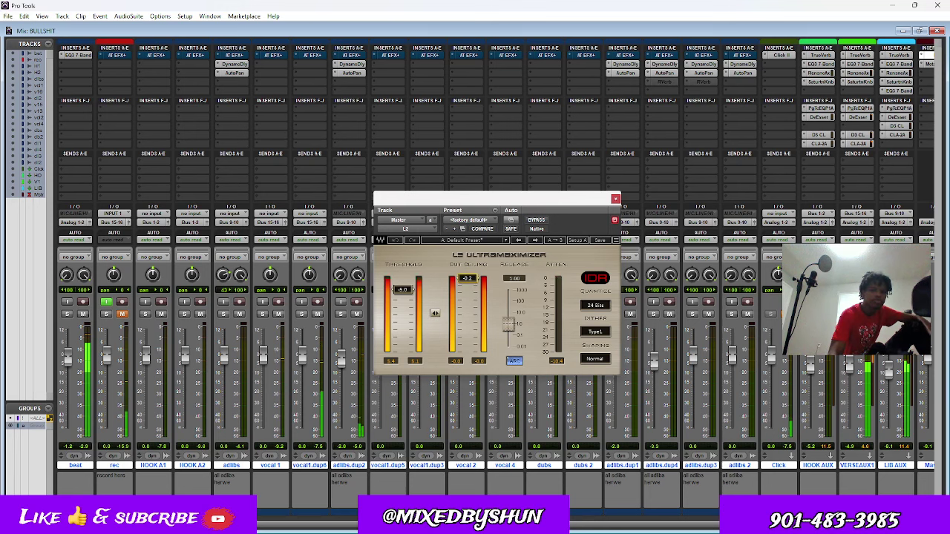
pyautogui.click(615, 201)
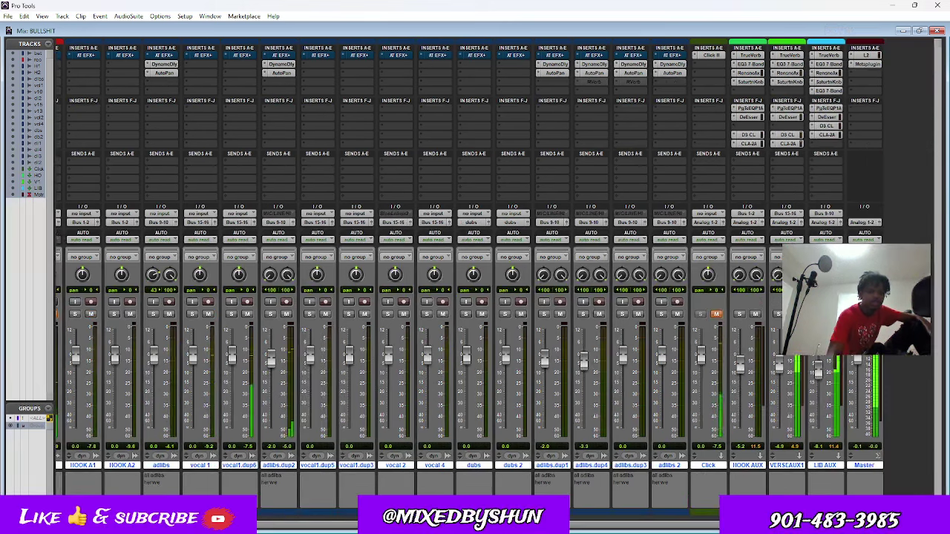
# - Try the stereo TR5 EQ-81 in the Master track's third insert slot, adjust its low-frequency band and remove it
pyautogui.moveTo(490, 525); pyautogui.dragTo(556, 525)
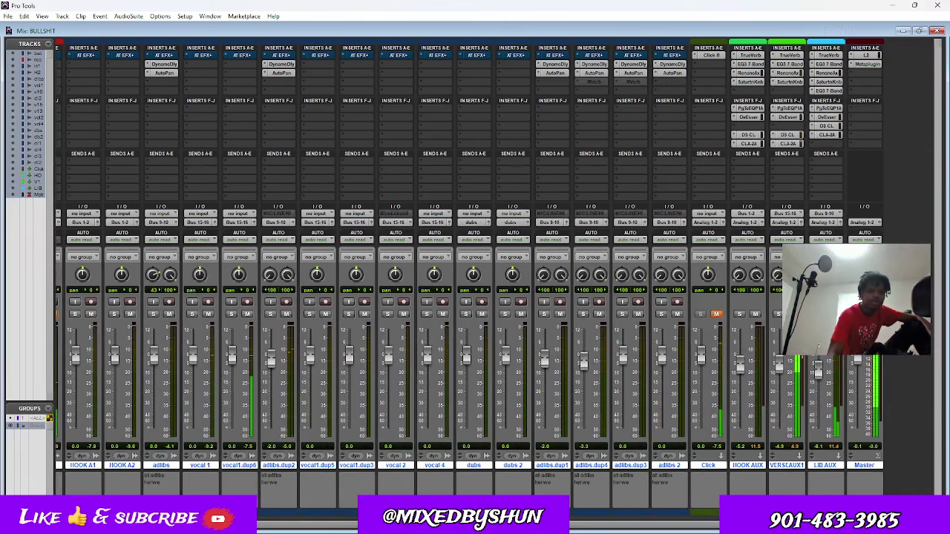
pyautogui.click(862, 86)
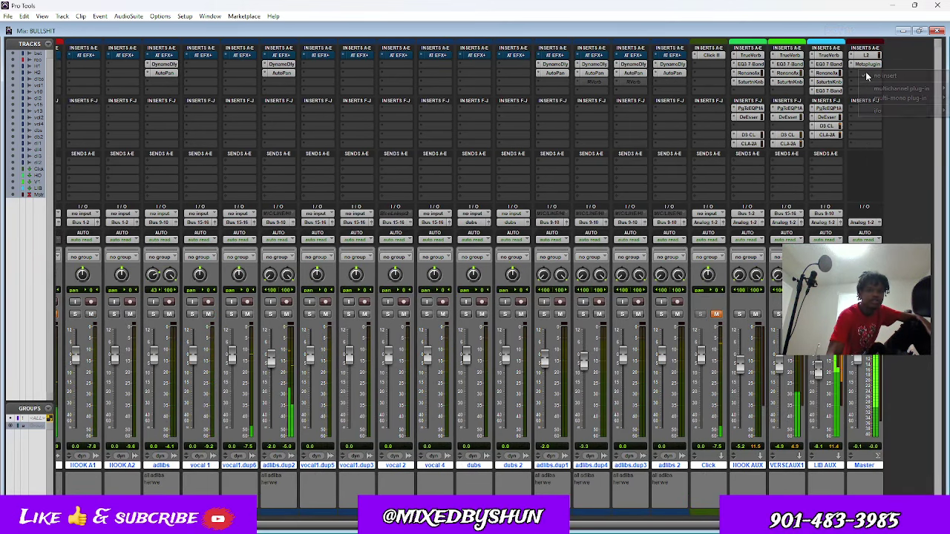
pyautogui.moveTo(901, 88)
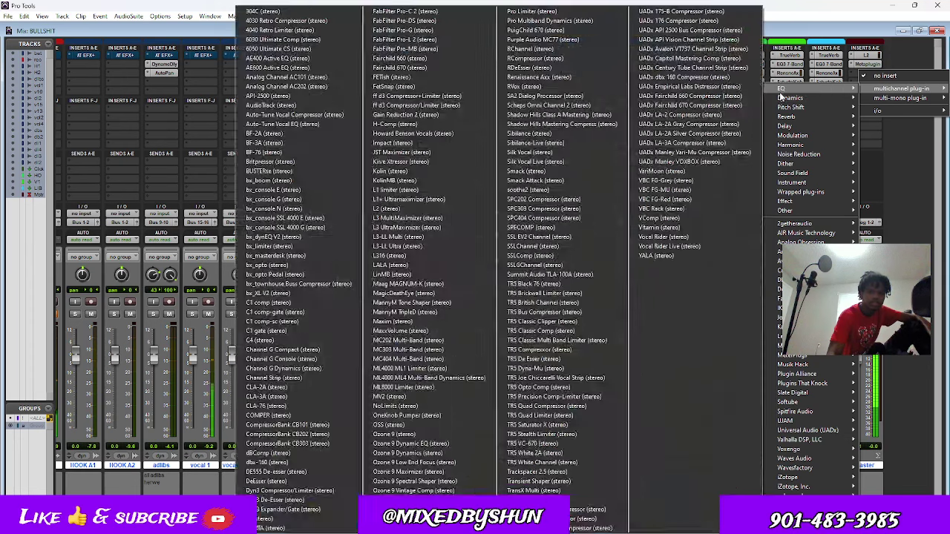
pyautogui.moveTo(781, 88)
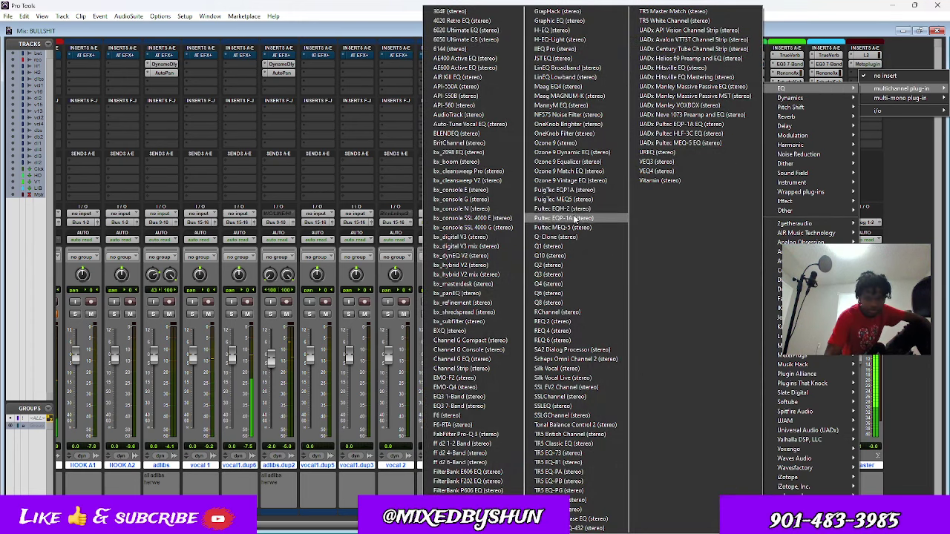
pyautogui.click(578, 466)
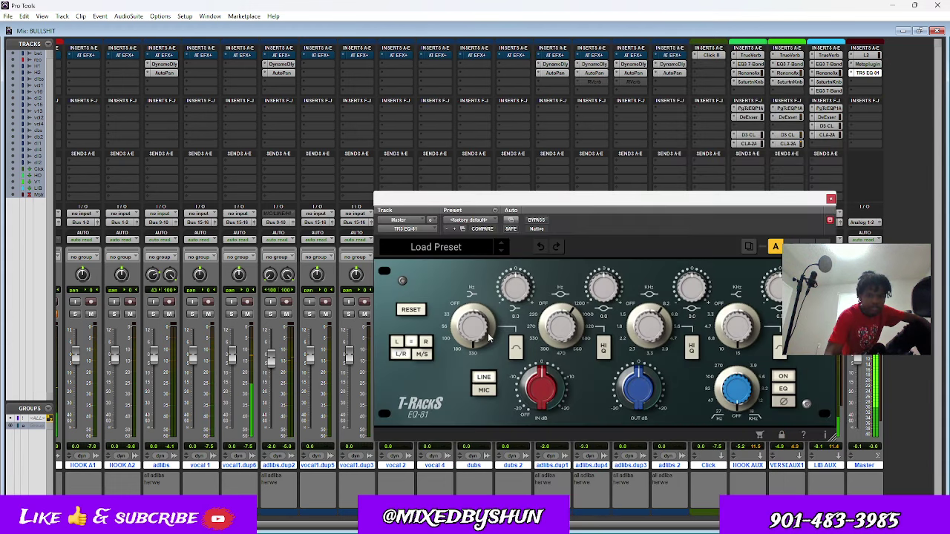
pyautogui.moveTo(488, 338); pyautogui.dragTo(486, 320)
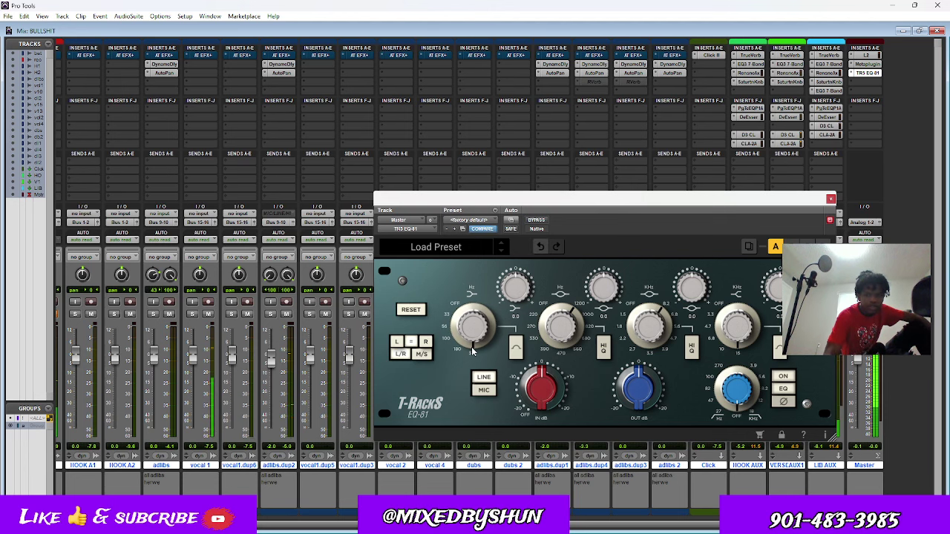
pyautogui.click(861, 73)
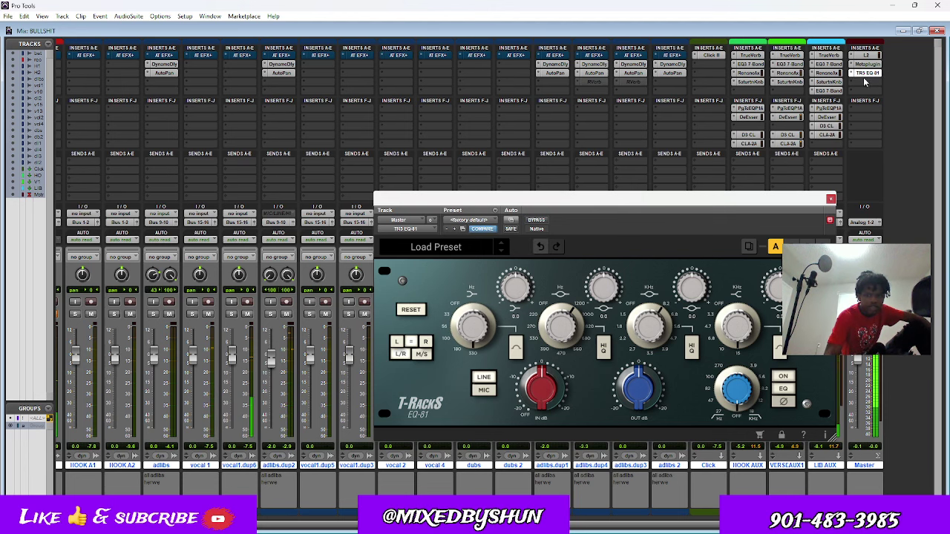
pyautogui.click(862, 74)
# - Insert the stereo SSLChannel below Metaplugin on the Master track, raise its HF gain and bring the whole plug-in window into view
pyautogui.click(864, 74)
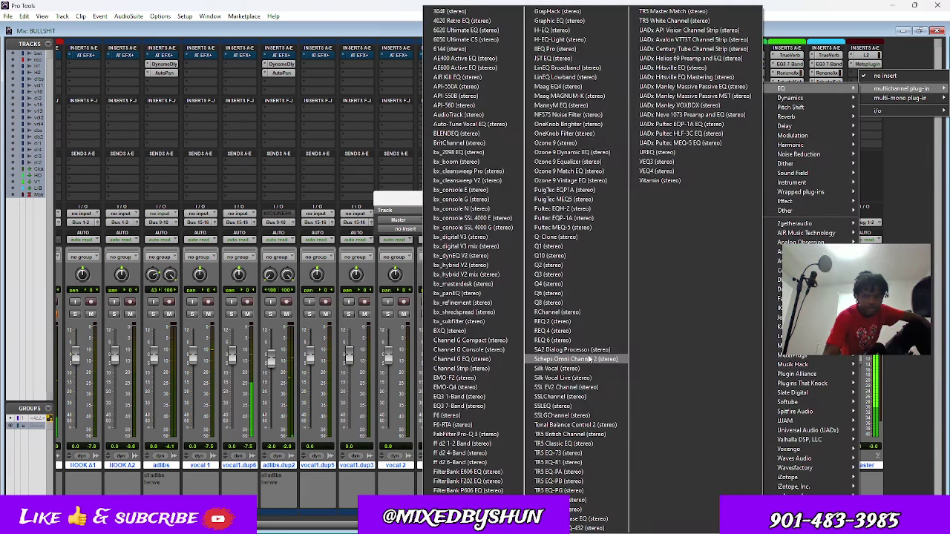
pyautogui.click(571, 399)
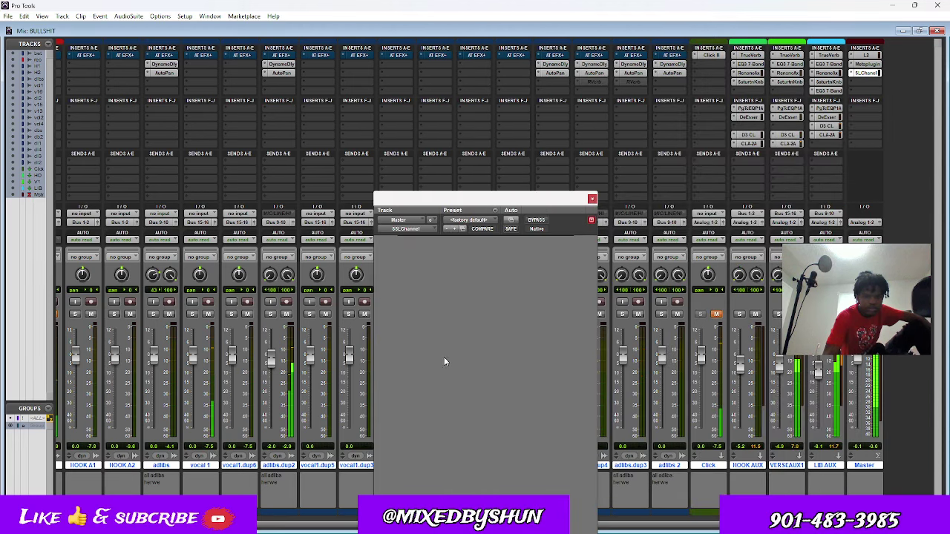
pyautogui.moveTo(420, 335)
pyautogui.mouseDown()
pyautogui.moveTo(420, 316)
pyautogui.moveTo(420, 330)
pyautogui.mouseUp()
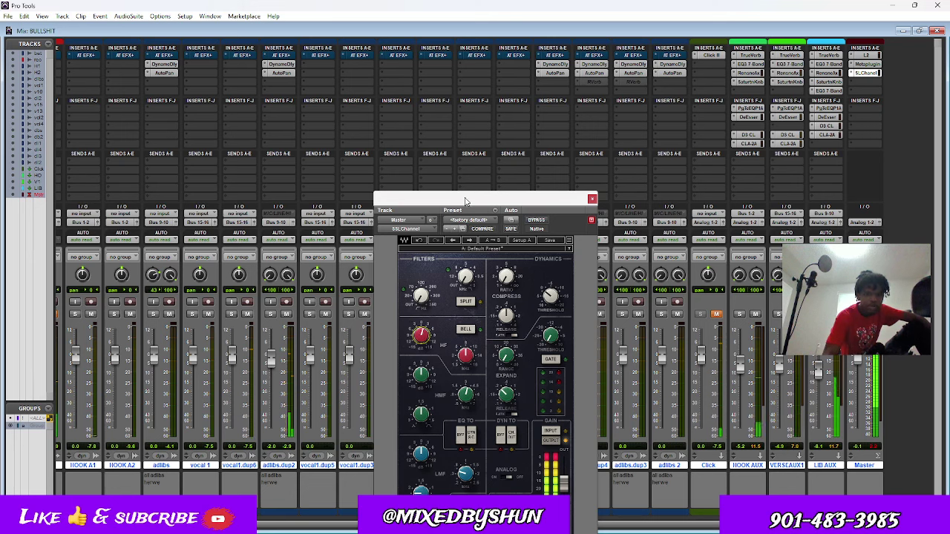
pyautogui.moveTo(475, 199); pyautogui.dragTo(466, 113)
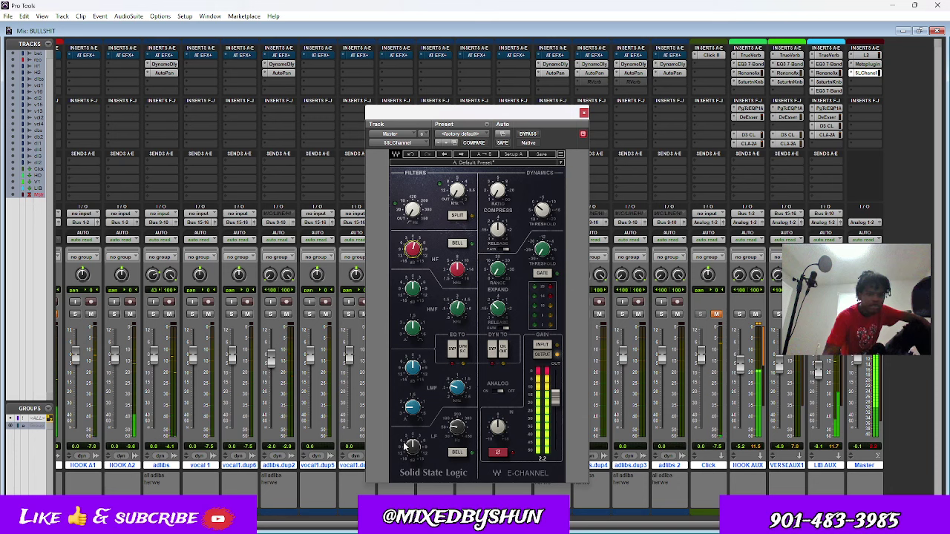
# - Set the LF gain to 0.9 in the Master track's SSLChannel, fine-tune the LMF, HMF and HF gains, and close the plug-in
pyautogui.moveTo(412, 446)
pyautogui.mouseDown()
pyautogui.moveTo(412, 428)
pyautogui.moveTo(413, 448)
pyautogui.mouseUp()
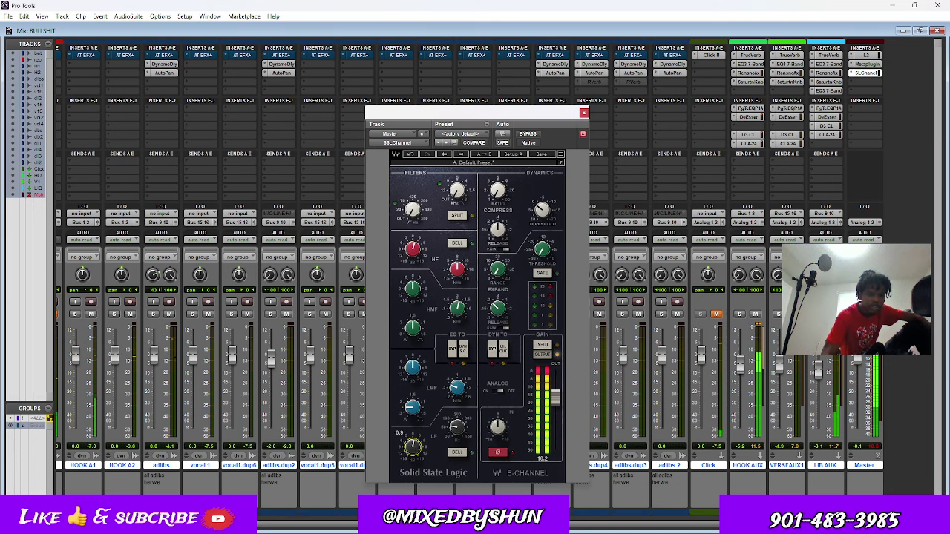
pyautogui.moveTo(413, 366); pyautogui.dragTo(413, 397)
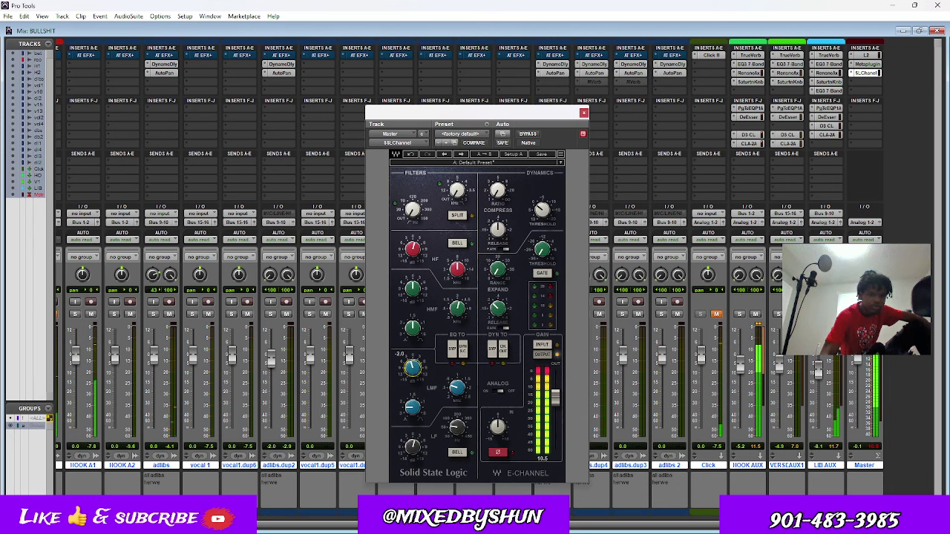
pyautogui.moveTo(412, 366); pyautogui.dragTo(413, 364)
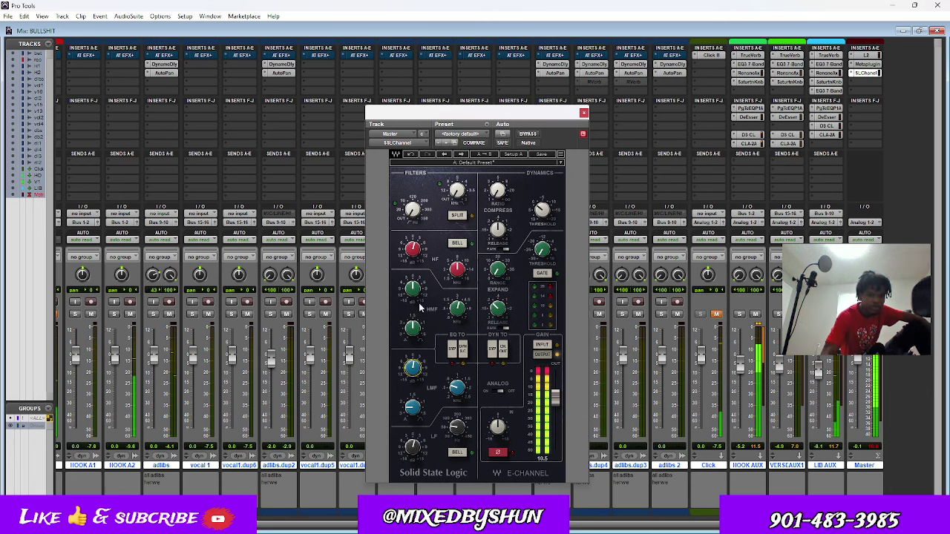
pyautogui.moveTo(413, 290); pyautogui.dragTo(413, 288)
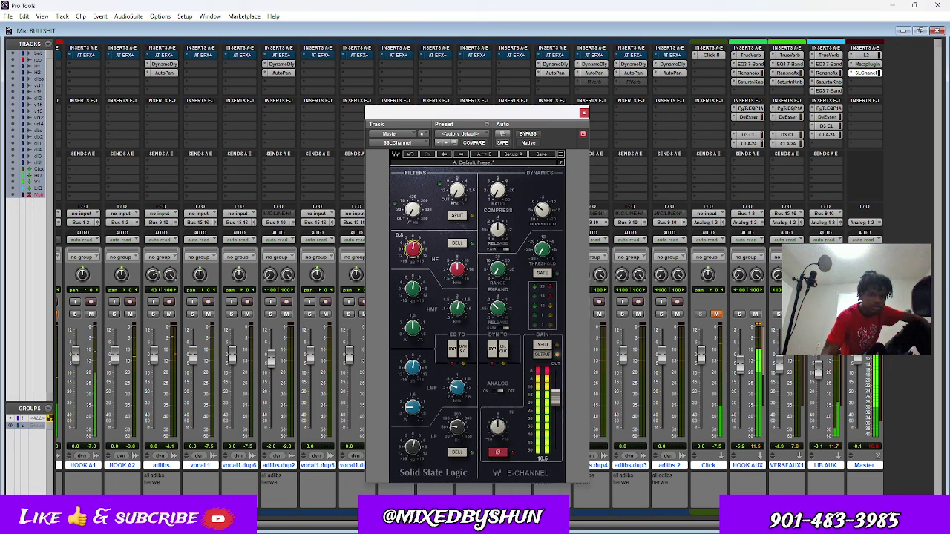
pyautogui.moveTo(413, 248); pyautogui.dragTo(412, 248)
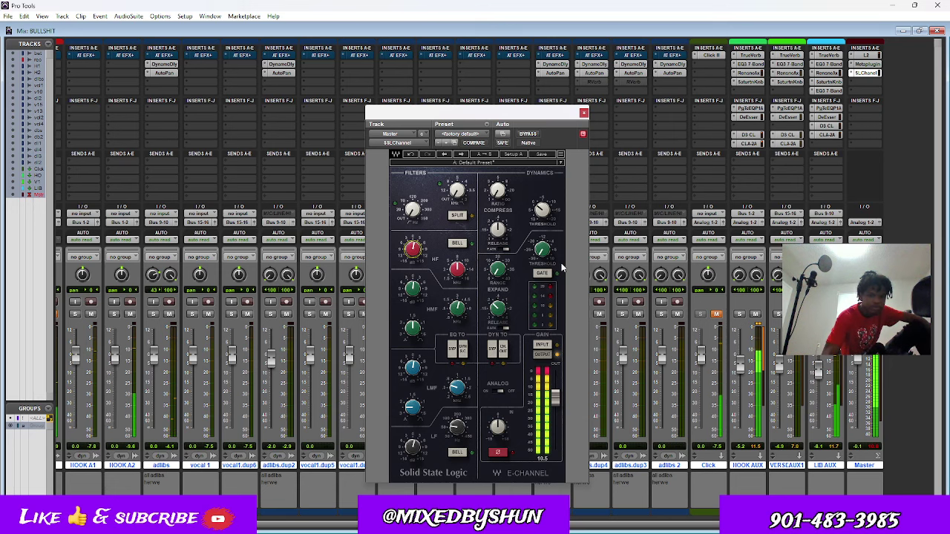
pyautogui.click(583, 114)
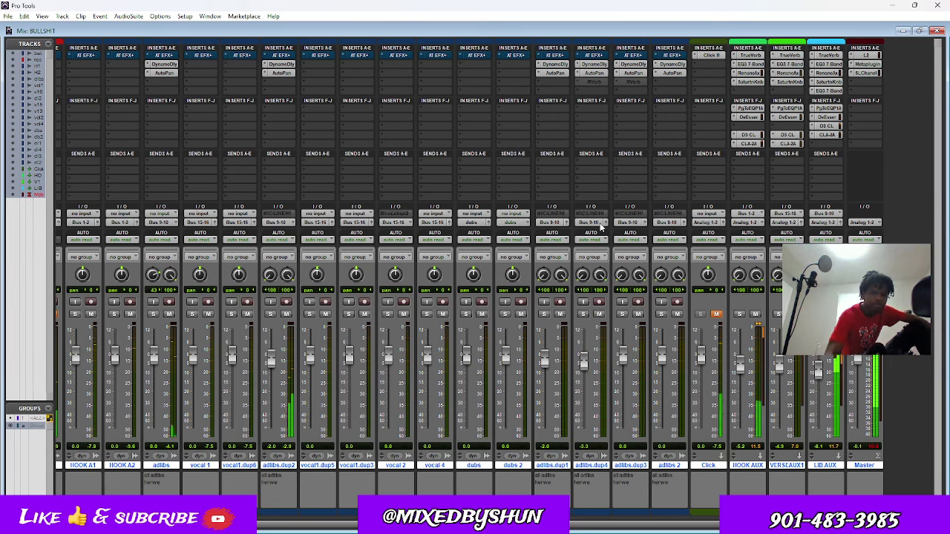
# - In the Edit window, stop playback and audition the song from the session start up to about 29 seconds
pyautogui.hotkey('ctrl', '=')
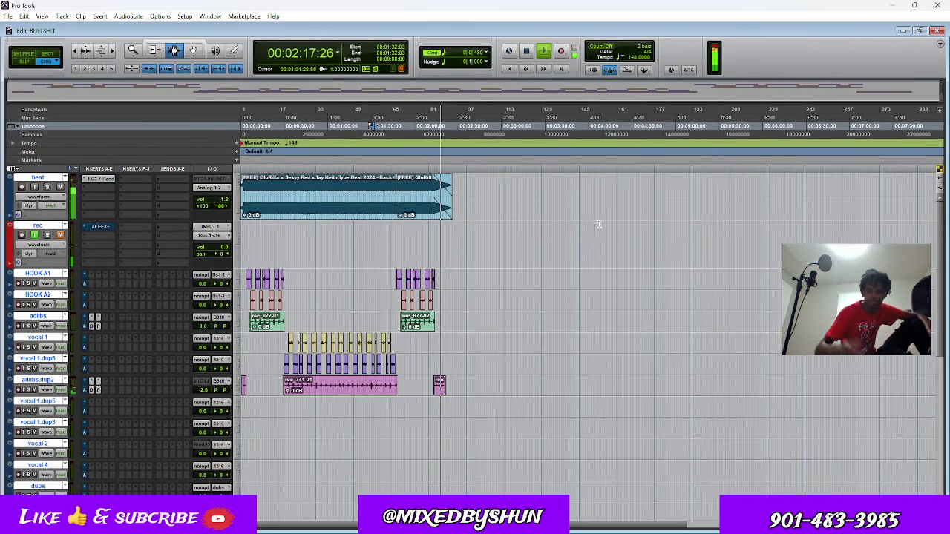
pyautogui.press('space')
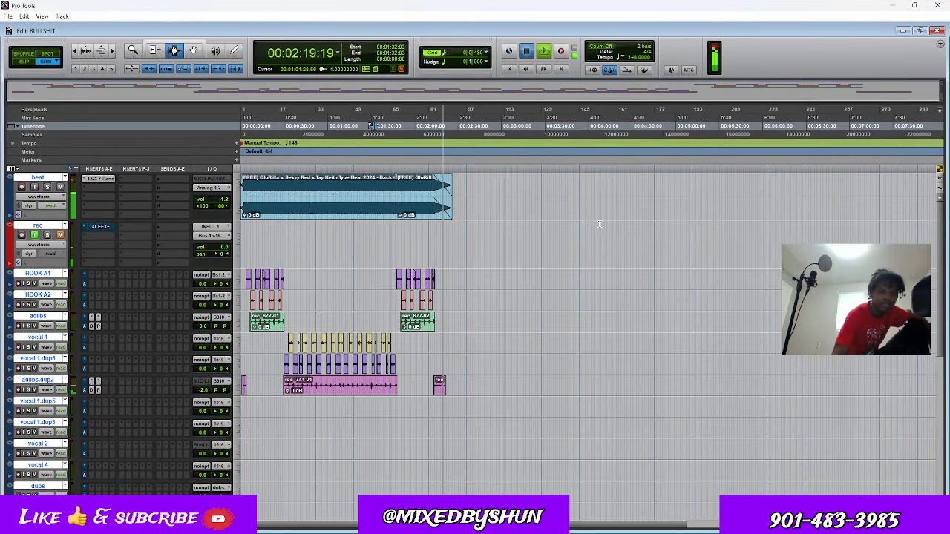
pyautogui.click(509, 69)
pyautogui.press('space')
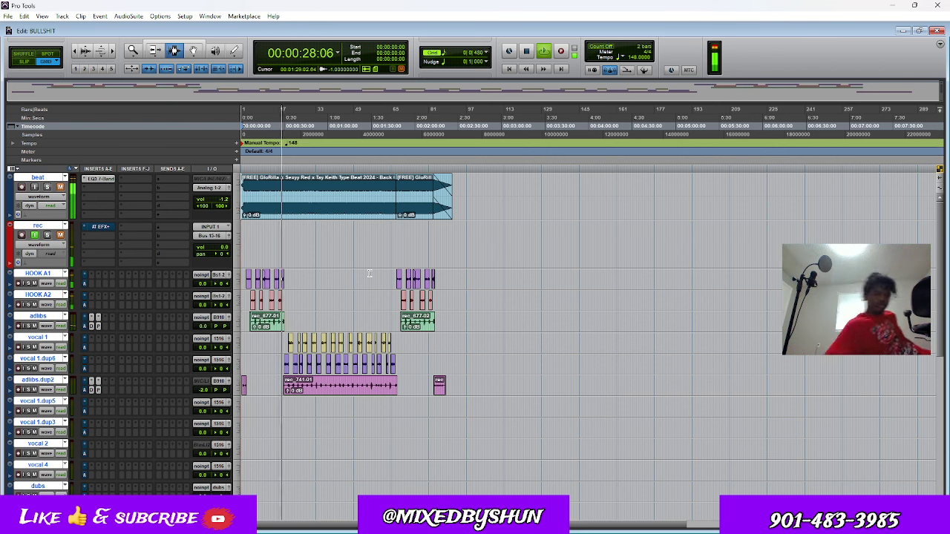
pyautogui.press('space')
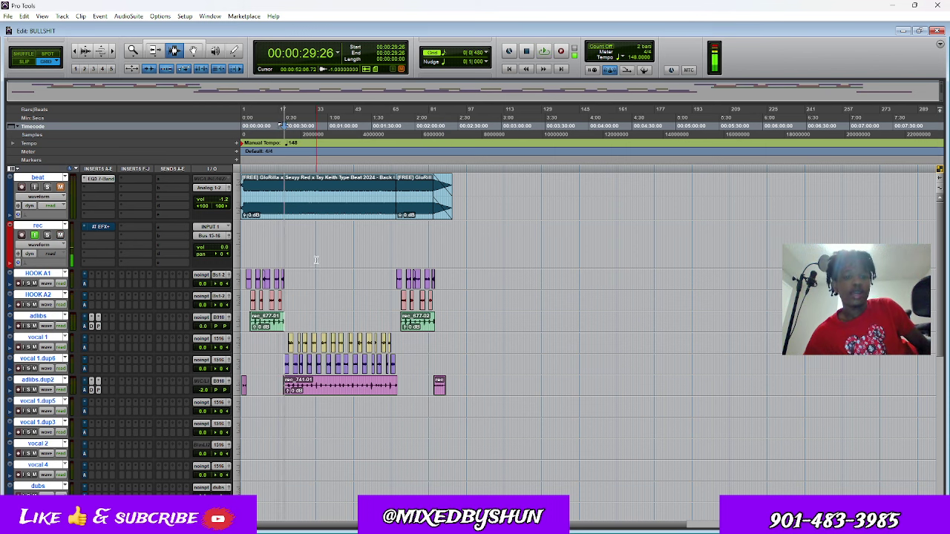
# - Examine the clip arrangement on vocal 1 and vocal 1.dup6 closely around 41 seconds, then view the whole verse and return to the session start
pyautogui.click(304, 288)
pyautogui.hotkey('ctrl', ']')
pyautogui.hotkey('ctrl', ']')
pyautogui.hotkey('ctrl', ']')
pyautogui.hotkey('ctrl', ']')
pyautogui.hotkey('ctrl', ']')
pyautogui.hotkey('ctrl', ']')
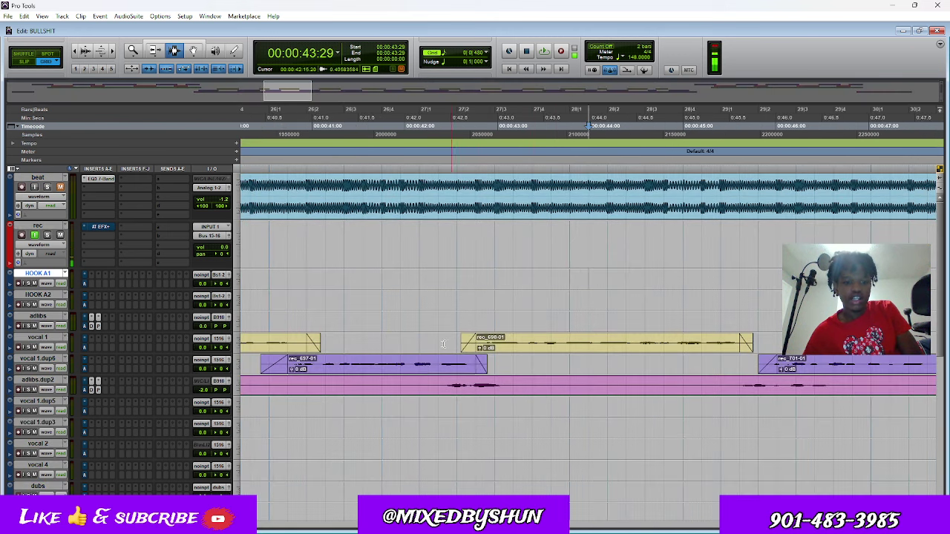
pyautogui.click(266, 360)
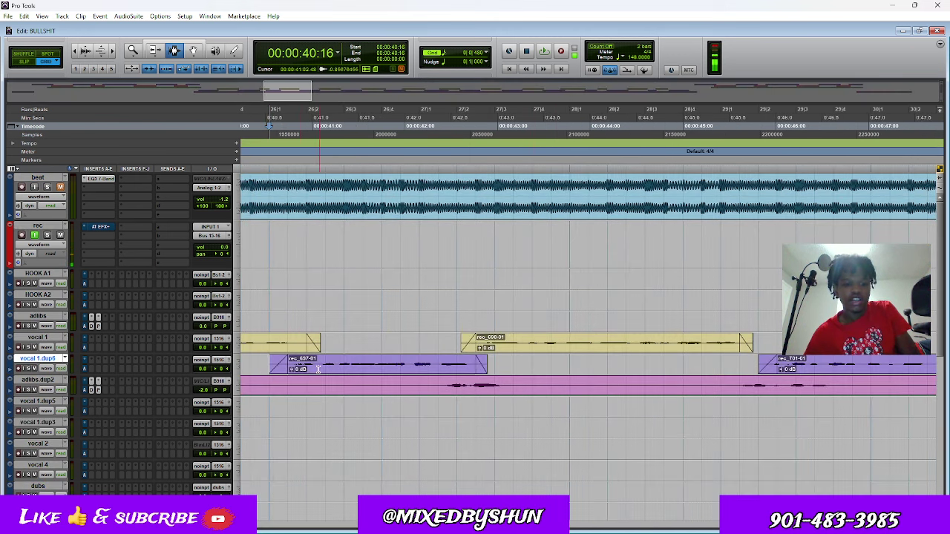
pyautogui.click(315, 343)
pyautogui.hotkey('ctrl', '[')
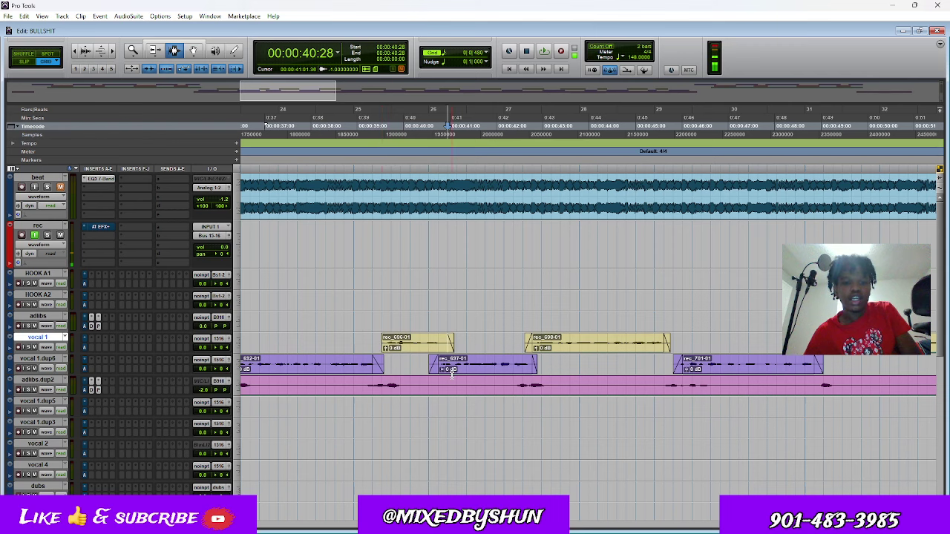
pyautogui.hotkey('ctrl', '[')
pyautogui.hotkey('ctrl', '[')
pyautogui.hotkey('ctrl', '[')
pyautogui.hotkey('ctrl', '[')
pyautogui.hotkey('ctrl', '[')
pyautogui.moveTo(443, 271); pyautogui.dragTo(676, 280)
pyautogui.moveTo(552, 245); pyautogui.dragTo(545, 226)
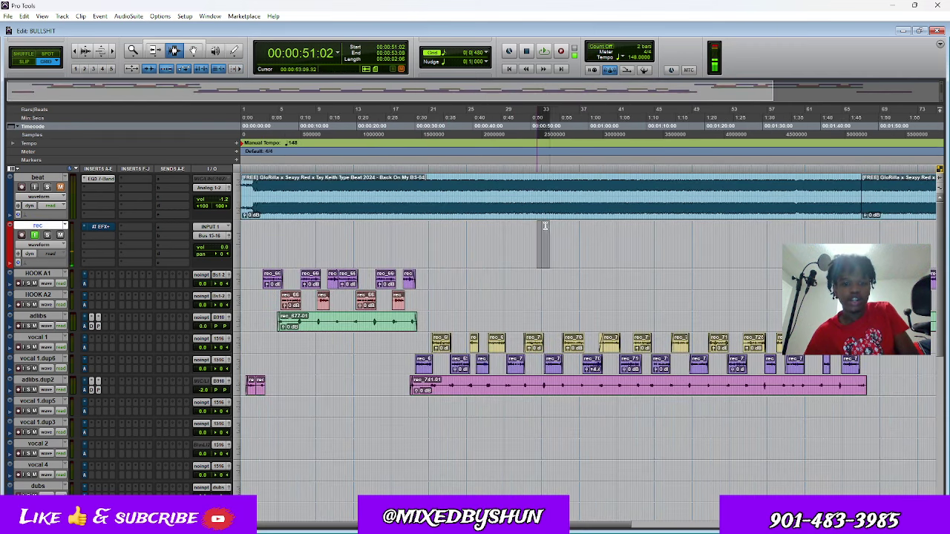
pyautogui.click(545, 226)
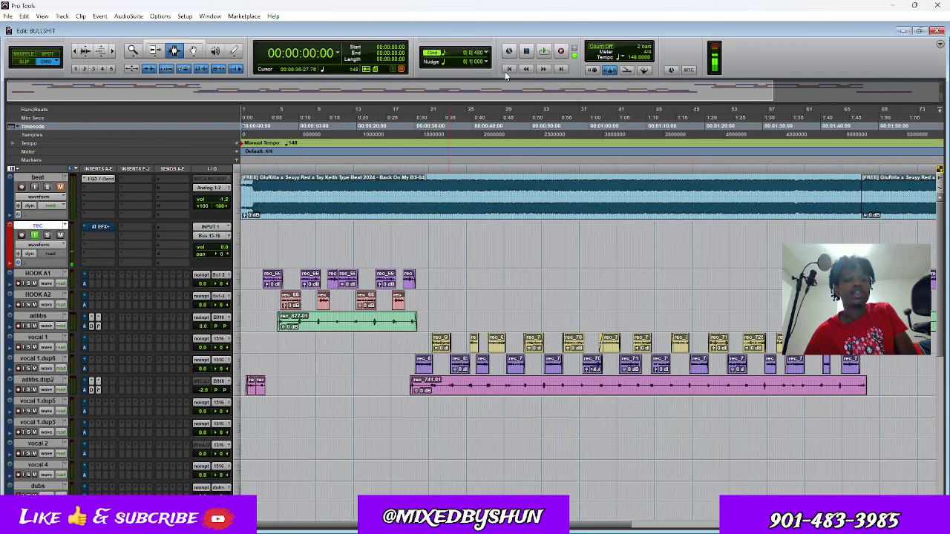
# - Select the song's full length on the tracks from beat to vocal 2 and delete all of its clips
pyautogui.hotkey('ctrl', '[')
pyautogui.hotkey('ctrl', '[')
pyautogui.click(547, 443)
pyautogui.moveTo(547, 443); pyautogui.dragTo(245, 230)
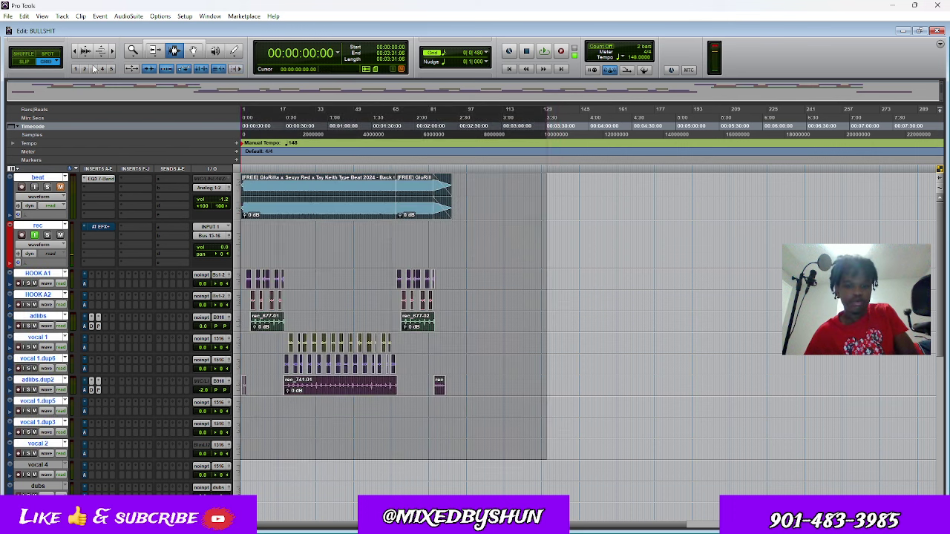
pyautogui.press('Delete')
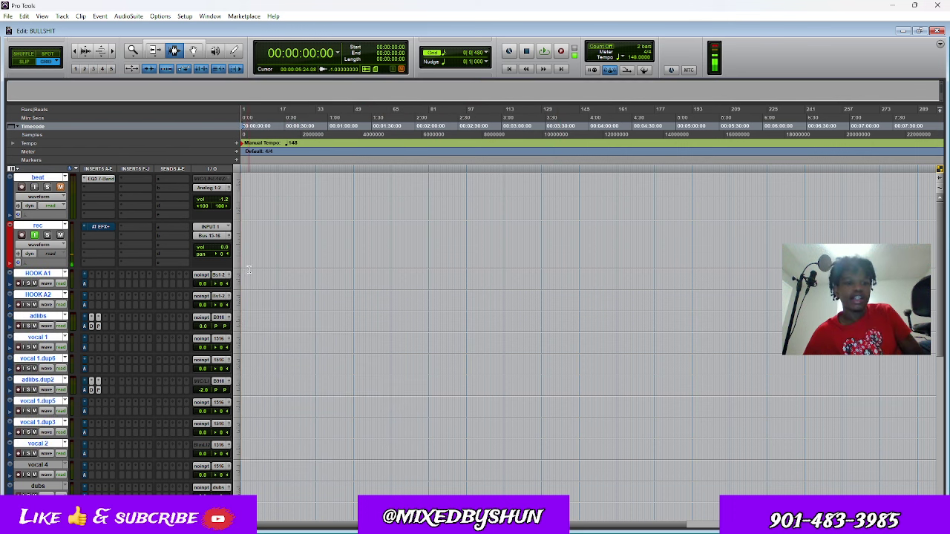
# - Check the interface input choices of the rec track, keeping INPUT 1 (Mono) assigned
pyautogui.click(214, 228)
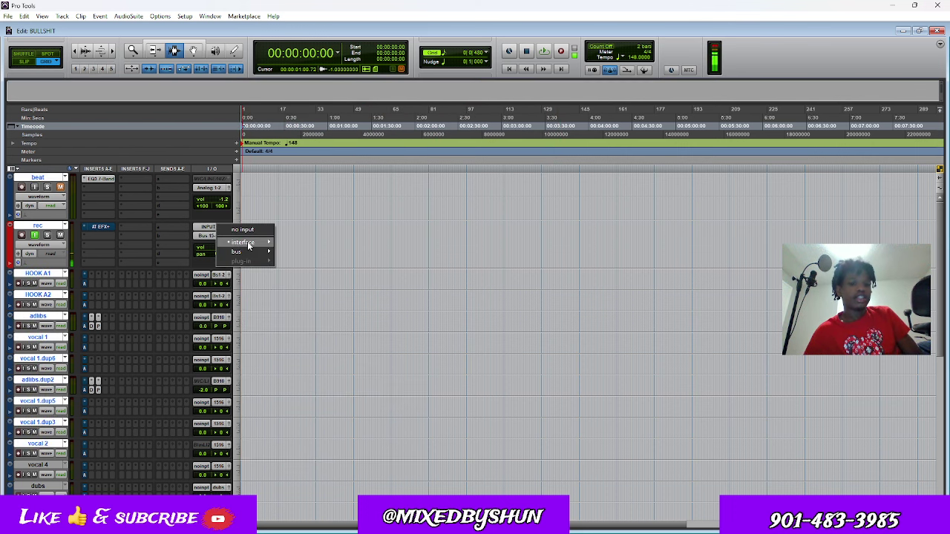
pyautogui.moveTo(249, 242)
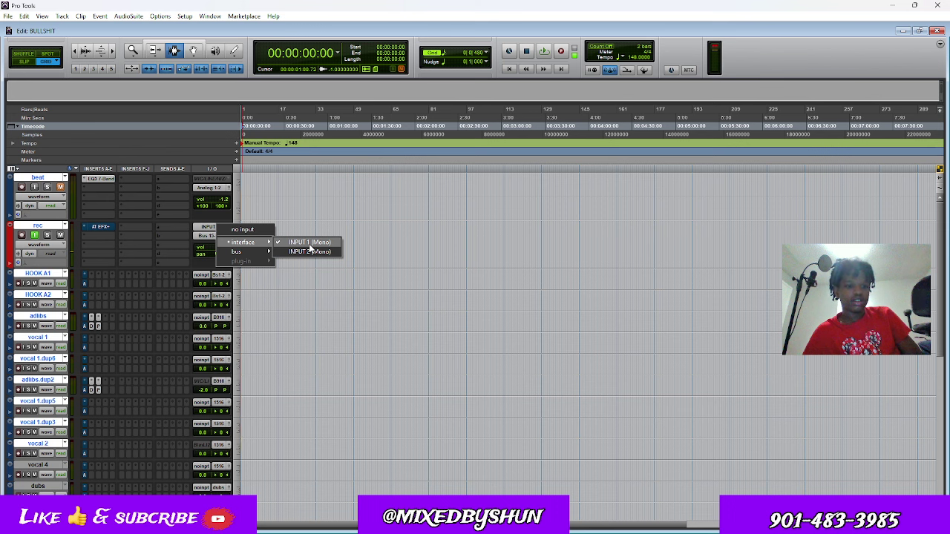
pyautogui.click(376, 254)
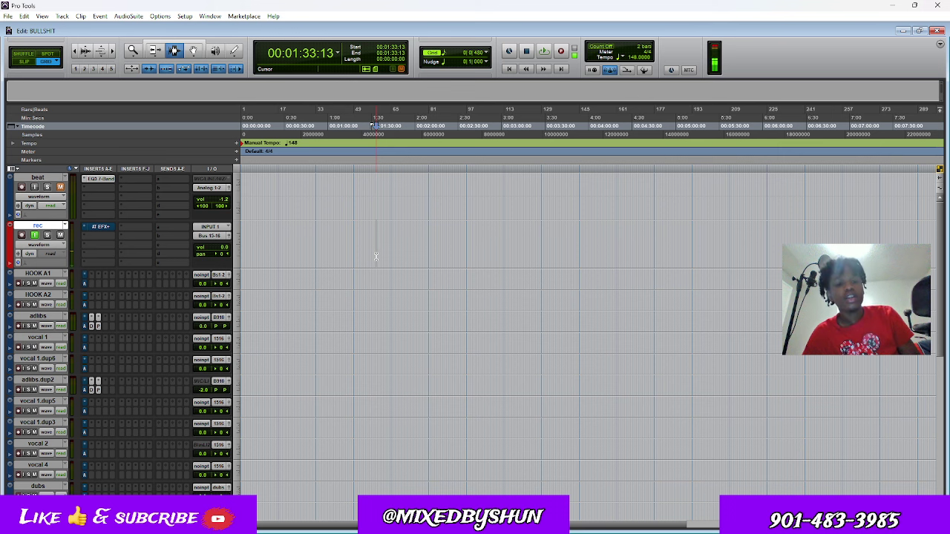
# - Open the beat track's naming dialog and cancel it without renaming the track
pyautogui.click(39, 178)
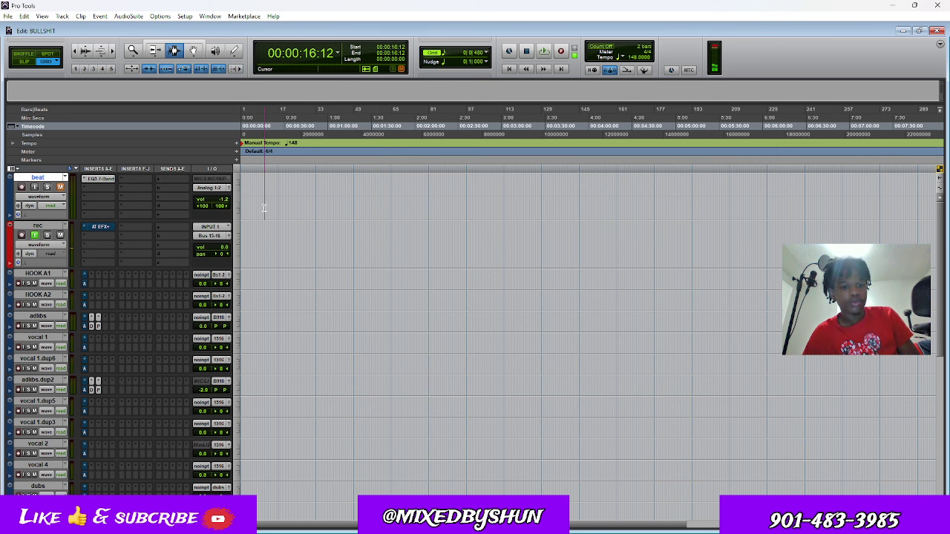
pyautogui.doubleClick(42, 178)
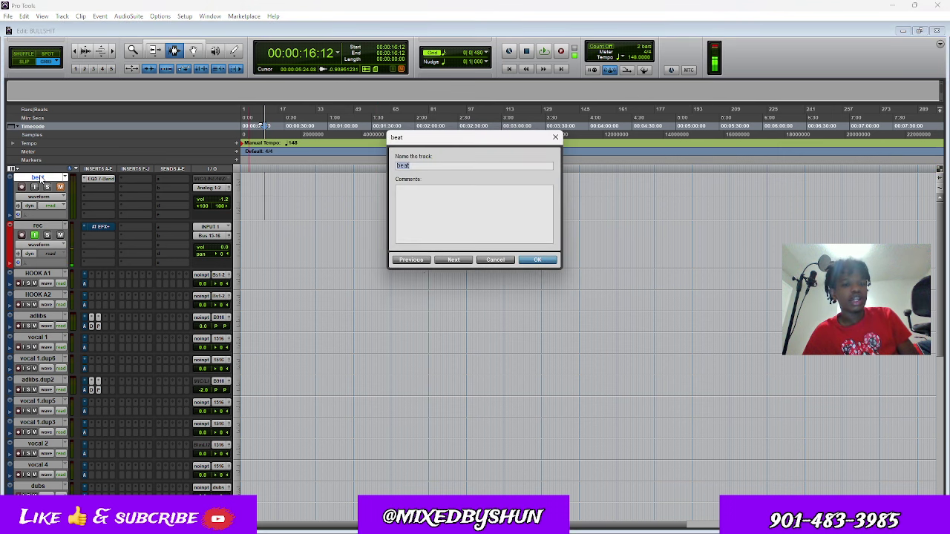
pyautogui.click(506, 258)
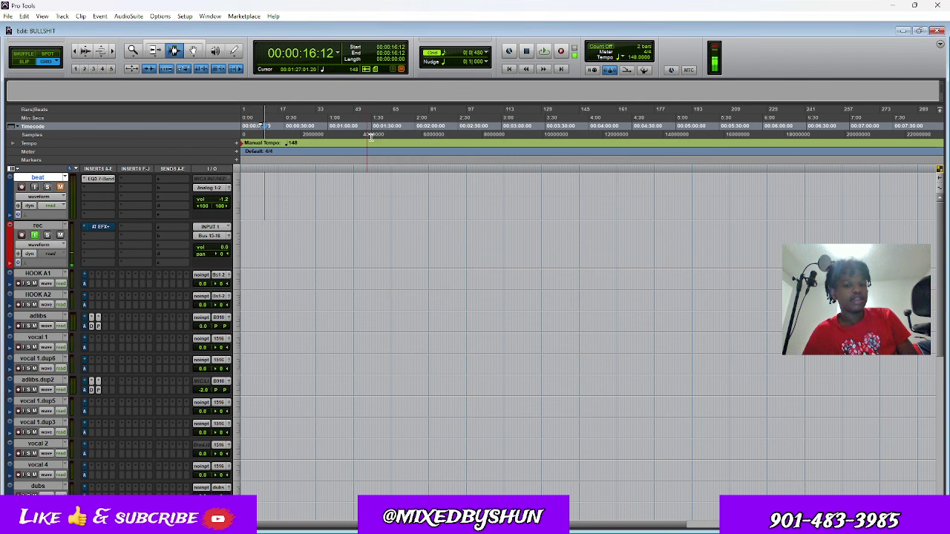
# - Return to the session start and open the session tempo value for editing
pyautogui.click(510, 68)
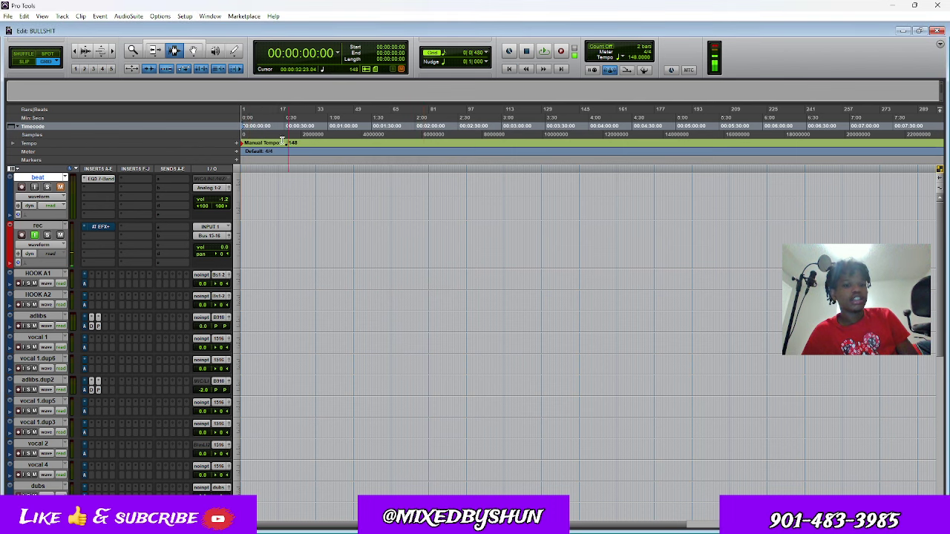
pyautogui.click(630, 57)
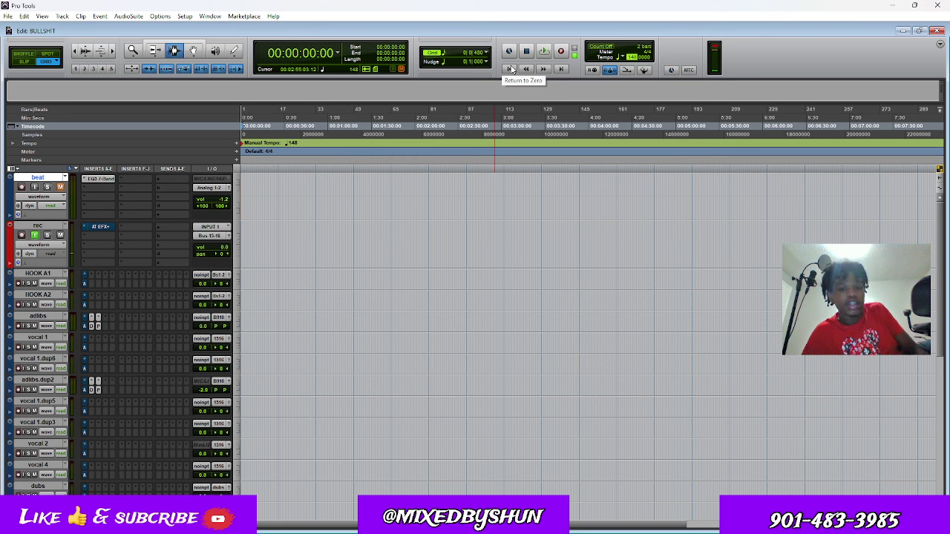
pyautogui.click(595, 119)
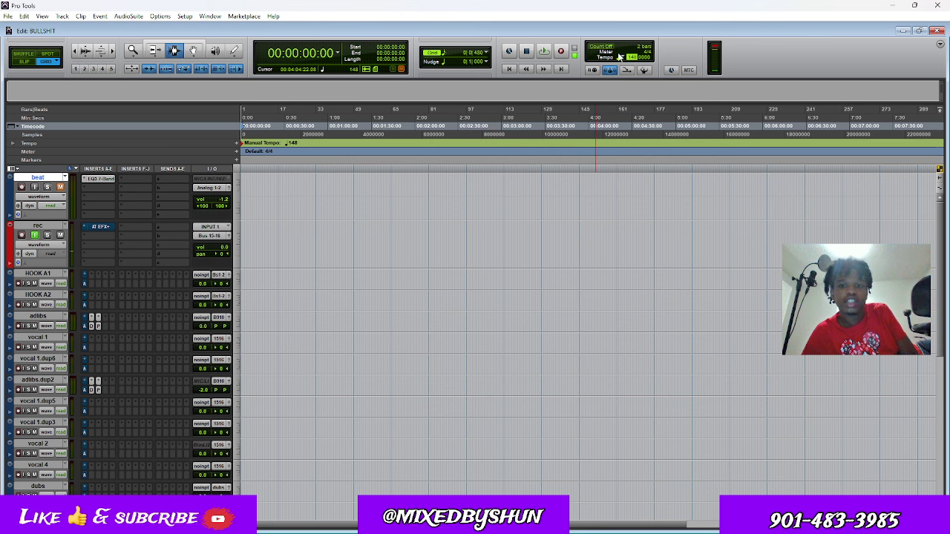
# - Look over the cleared session's tracks down to the HOOK, VERSE and LIB aux tracks and the Master
pyautogui.click(324, 182)
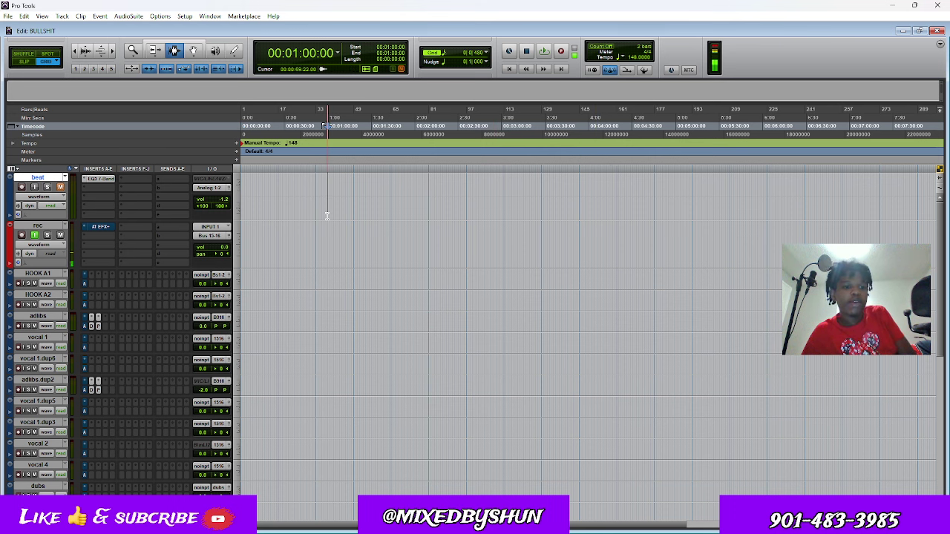
pyautogui.scroll(-10, 326, 216)
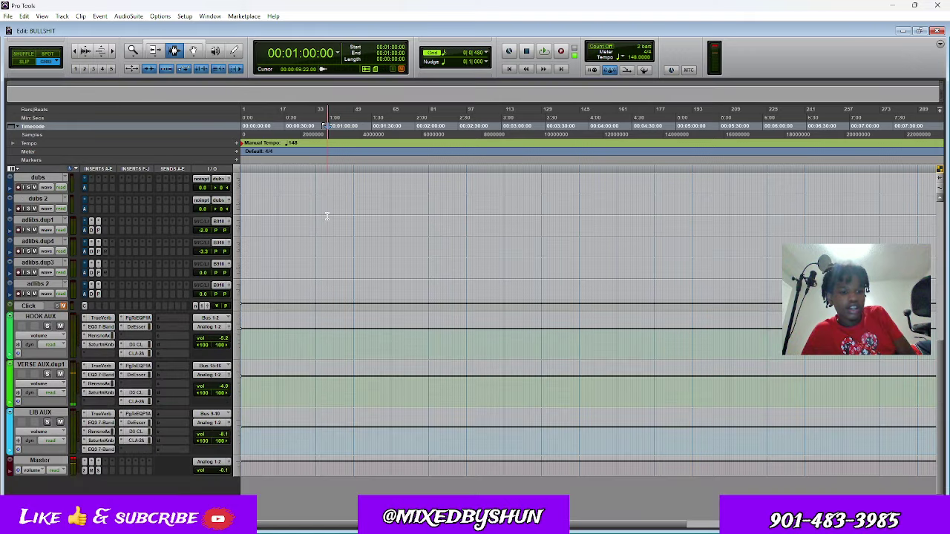
pyautogui.scroll(10, 243, 344)
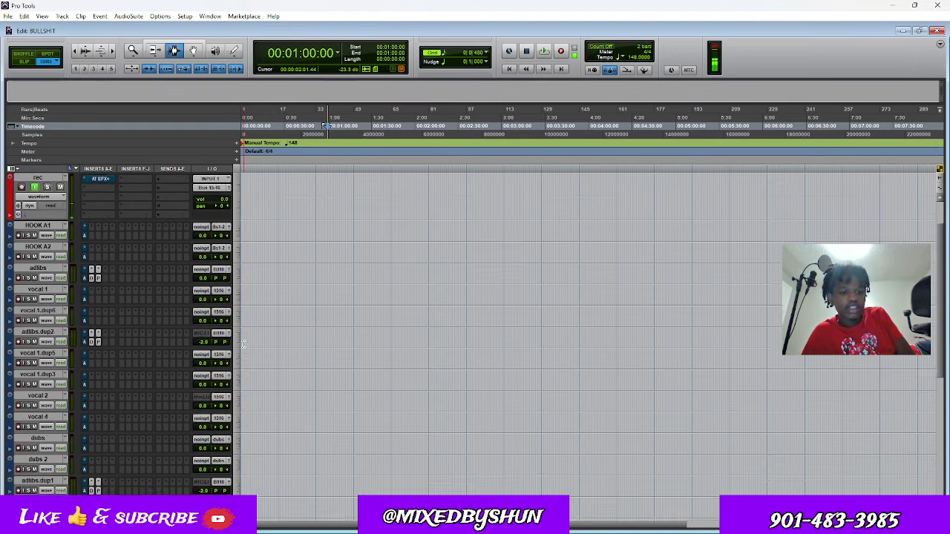
pyautogui.click(446, 204)
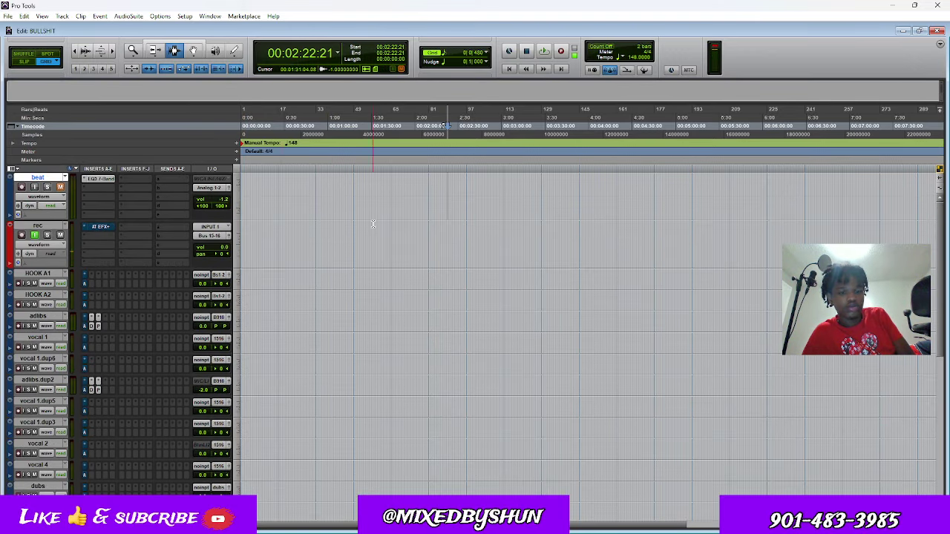
pyautogui.moveTo(263, 220); pyautogui.dragTo(519, 309)
pyautogui.moveTo(395, 312); pyautogui.dragTo(460, 436)
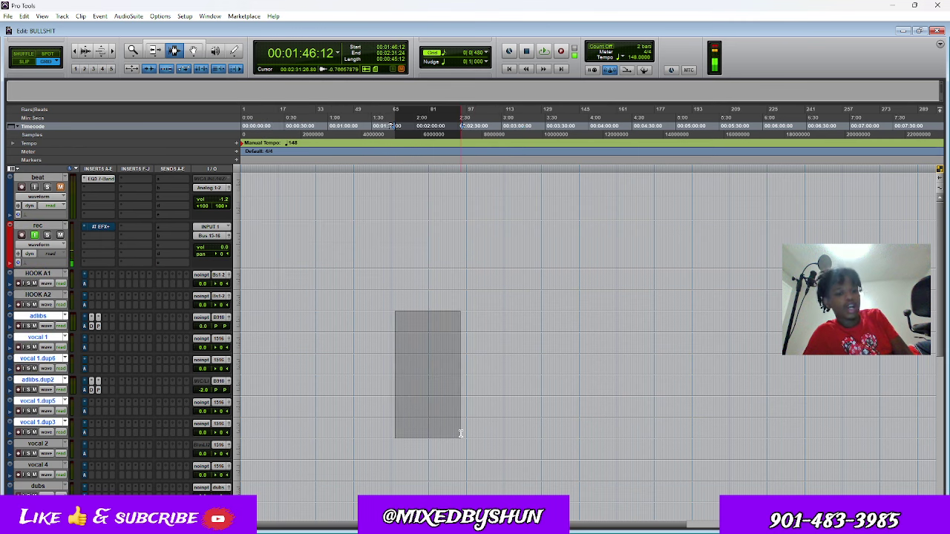
pyautogui.hotkey('ctrl', ']')
pyautogui.hotkey('ctrl', ']')
pyautogui.hotkey('ctrl', ']')
pyautogui.hotkey('ctrl', ']')
pyautogui.hotkey('ctrl', ']')
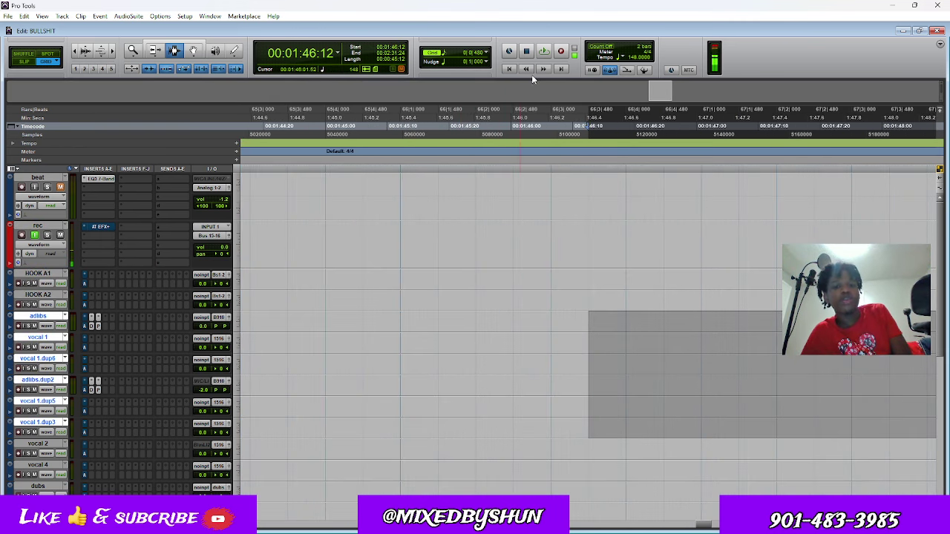
pyautogui.click(510, 69)
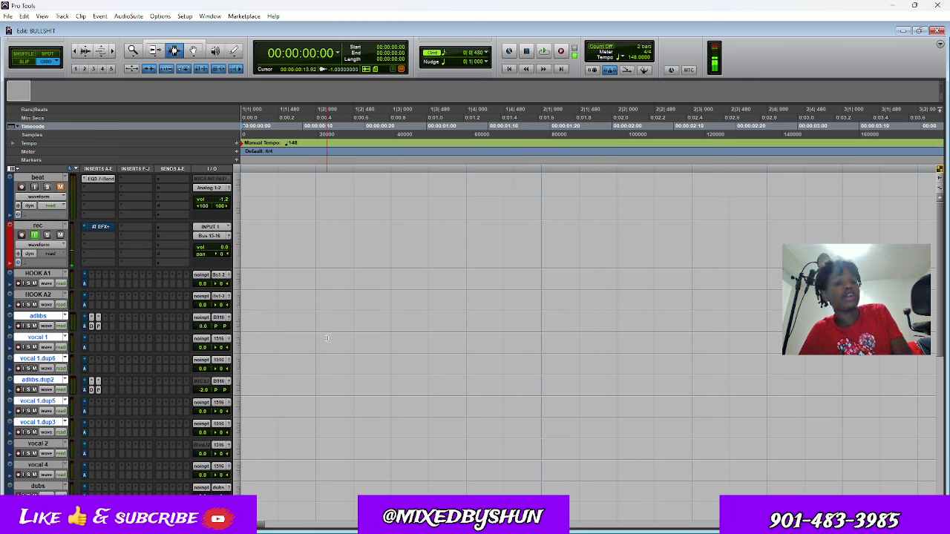
pyautogui.moveTo(278, 286); pyautogui.dragTo(580, 386)
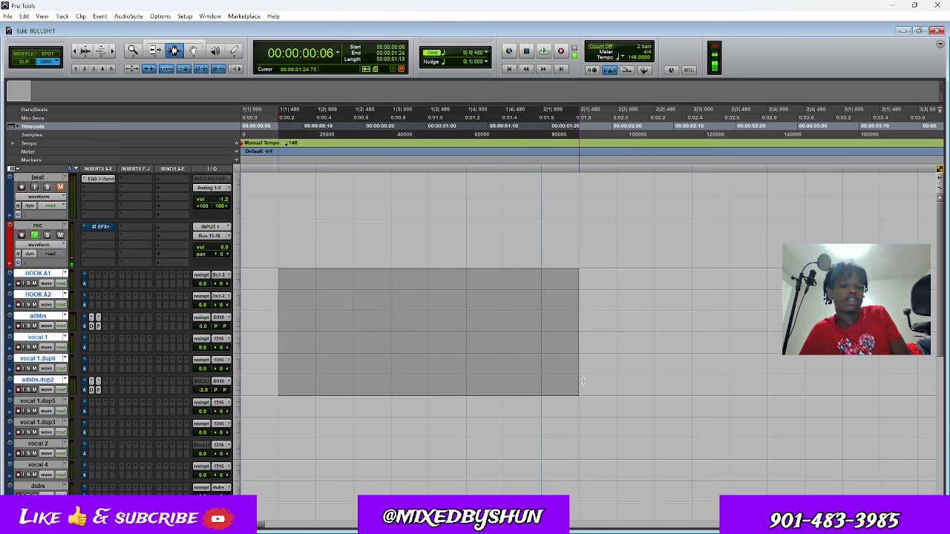
pyautogui.click(471, 439)
pyautogui.hotkey('ctrl', '[')
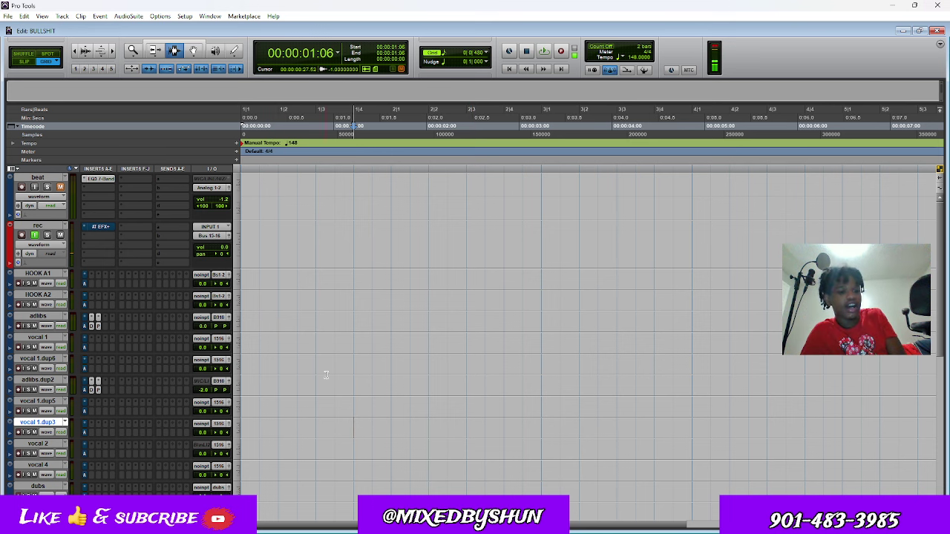
# - Restore the cleared clips on the tracks and play the song from 00:00:01:00 with the beat unmuted
pyautogui.click(509, 69)
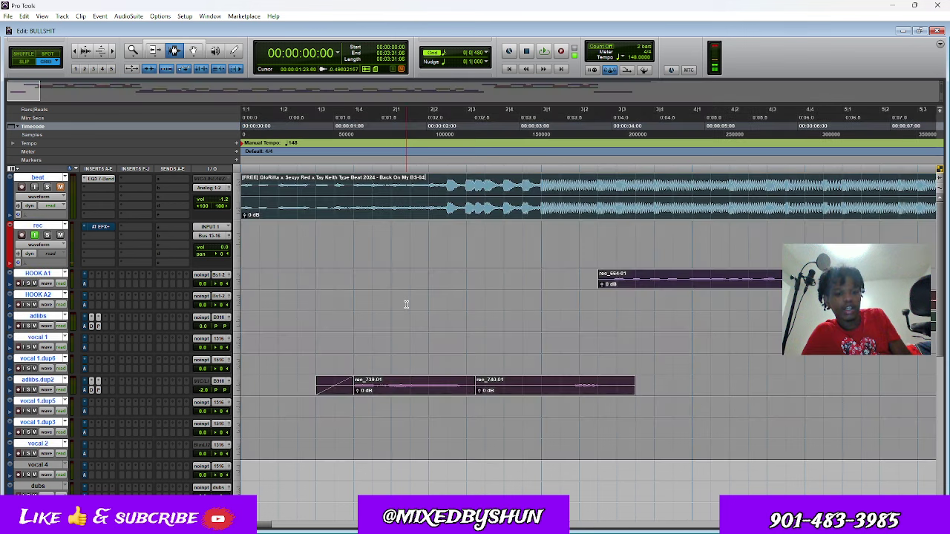
pyautogui.press('space')
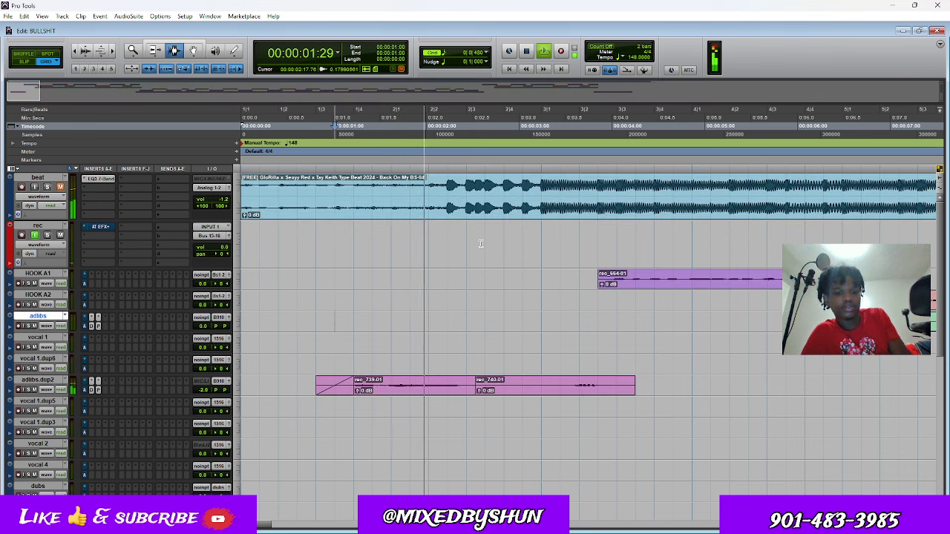
pyautogui.hotkey('ctrl', '[')
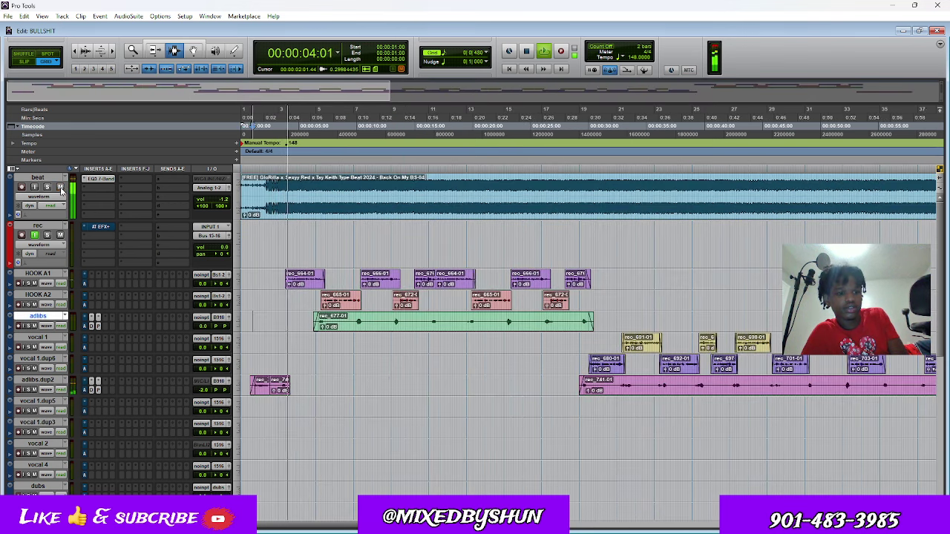
# - Listen to the opening of the song while looking over the hook and adlib clips, and stop playback
pyautogui.click(38, 273)
pyautogui.click(509, 339)
pyautogui.hotkey('ctrl', ']')
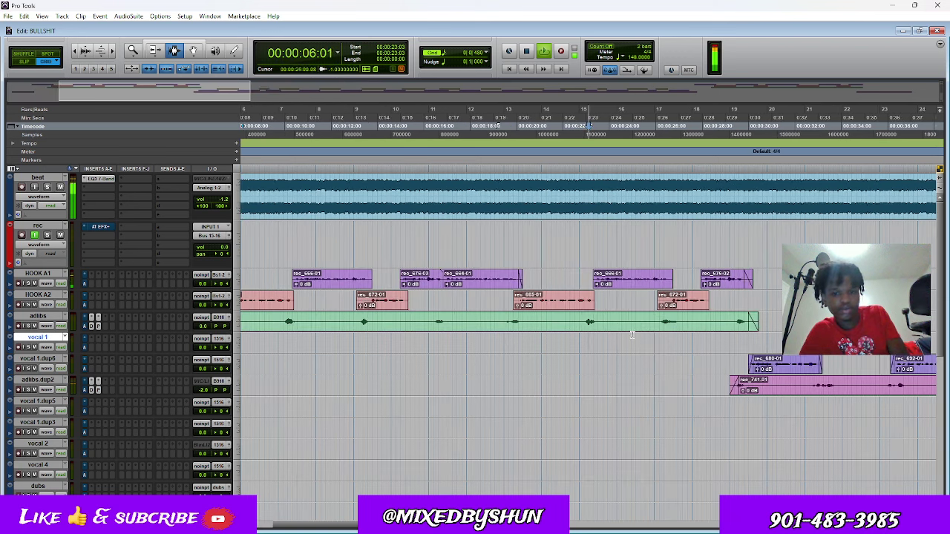
pyautogui.click(557, 266)
pyautogui.hotkey('ctrl', '[')
pyautogui.hotkey('ctrl', ']')
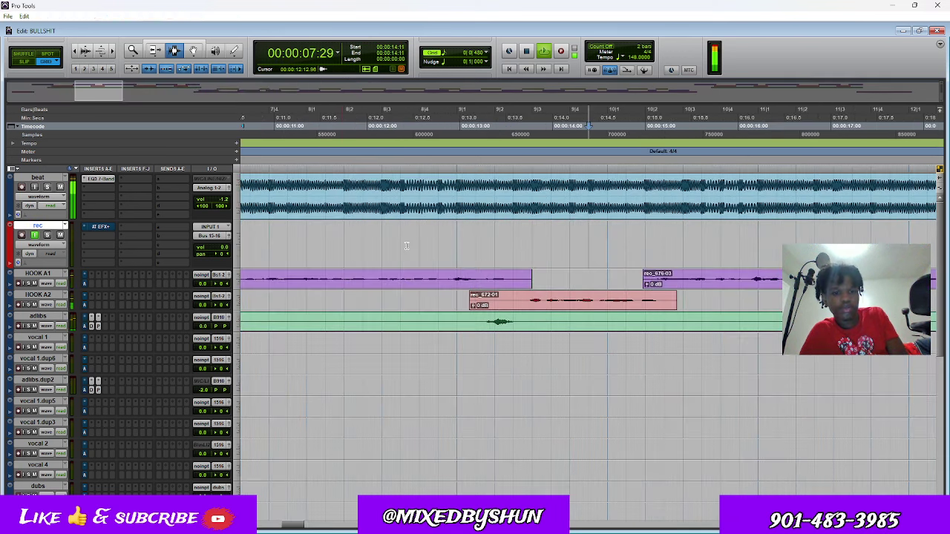
pyautogui.press('space')
# - Select the beat from 00:00:03:07 to 00:00:03:19 and inspect how its waveform lines up with the grid
pyautogui.hotkey('ctrl', '[')
pyautogui.click(455, 202)
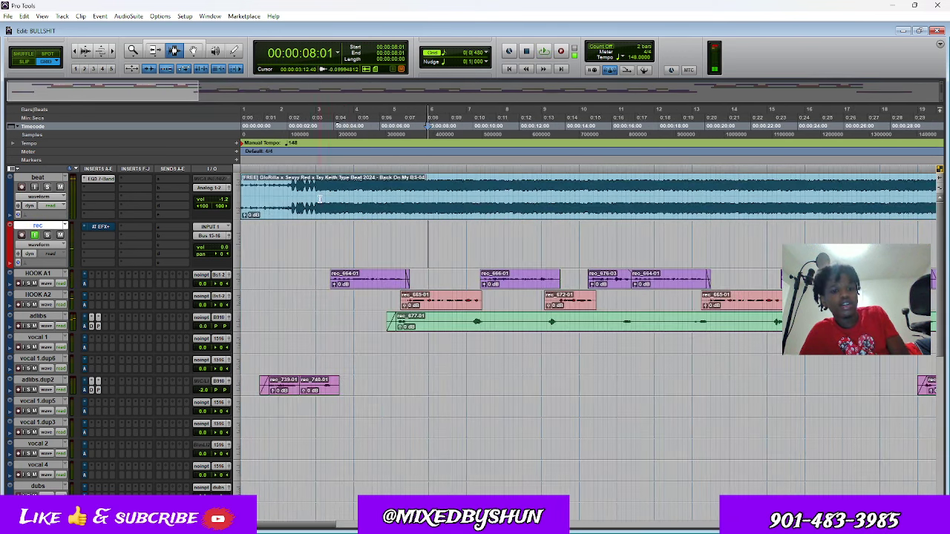
pyautogui.hotkey('ctrl', ']')
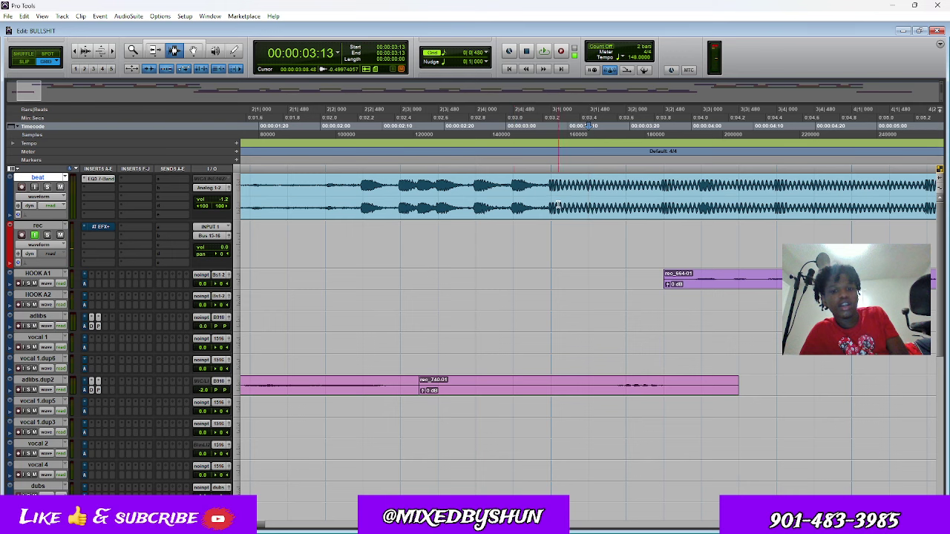
pyautogui.moveTo(552, 205); pyautogui.dragTo(619, 208)
pyautogui.hotkey('ctrl', ']')
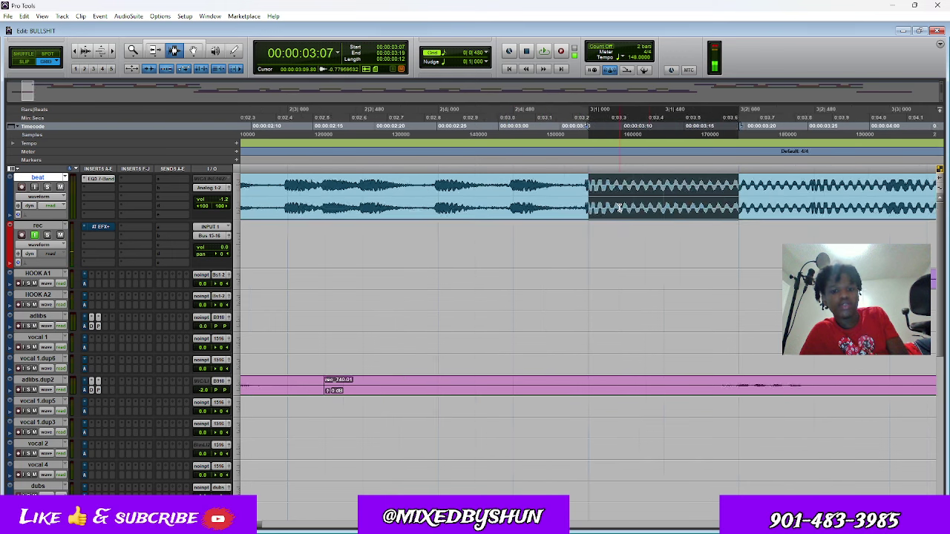
pyautogui.hotkey('ctrl', ']')
pyautogui.hotkey('ctrl', '[')
pyautogui.hotkey('ctrl', '[')
pyautogui.hotkey('ctrl', '[')
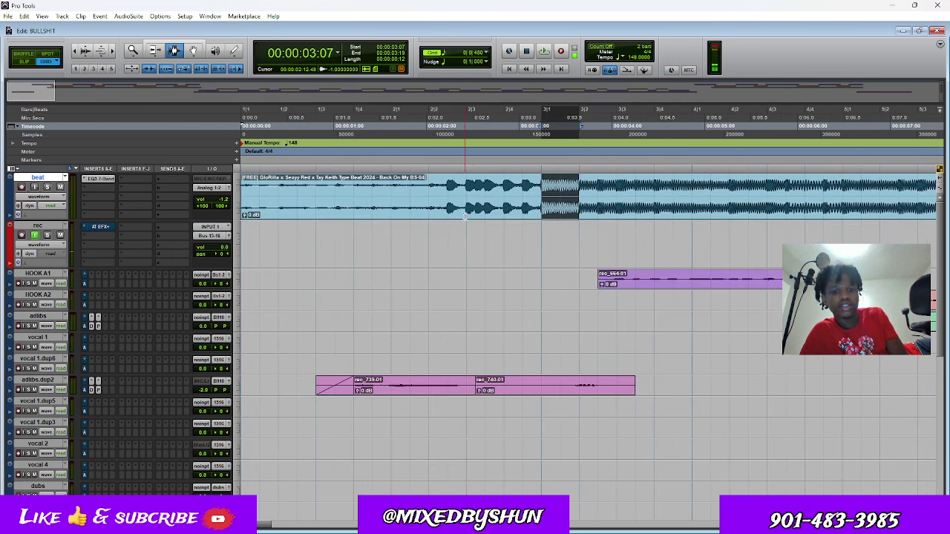
# - Try duplicating the beat slice from 00:00:02:12 to 00:00:02:19 twice, audition it, and undo both duplicates
pyautogui.moveTo(467, 208); pyautogui.dragTo(486, 208)
pyautogui.hotkey('ctrl', 'd')
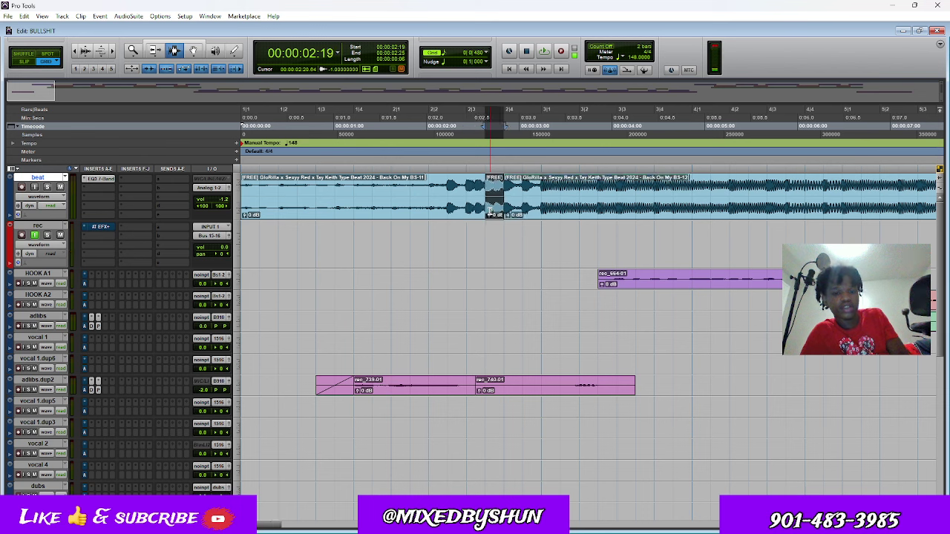
pyautogui.hotkey('ctrl', 'd')
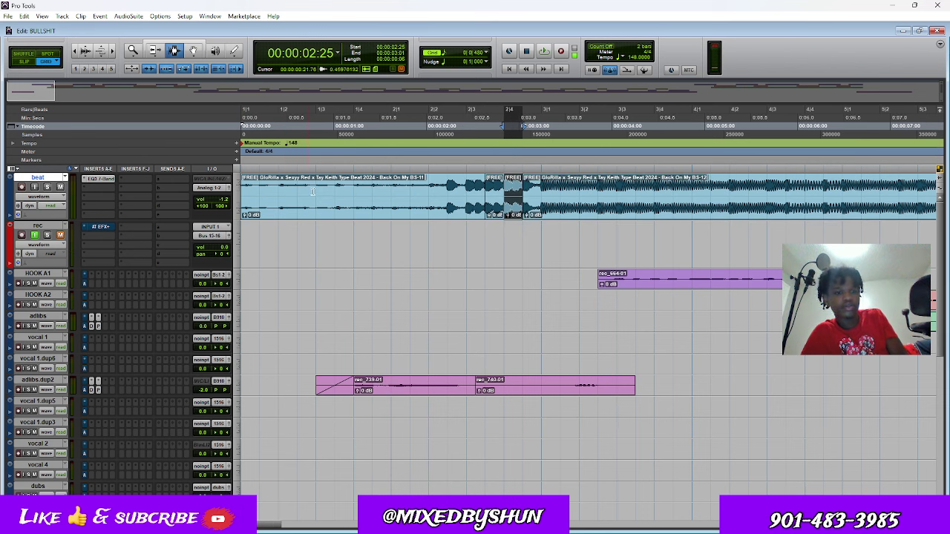
pyautogui.click(333, 194)
pyautogui.press('space')
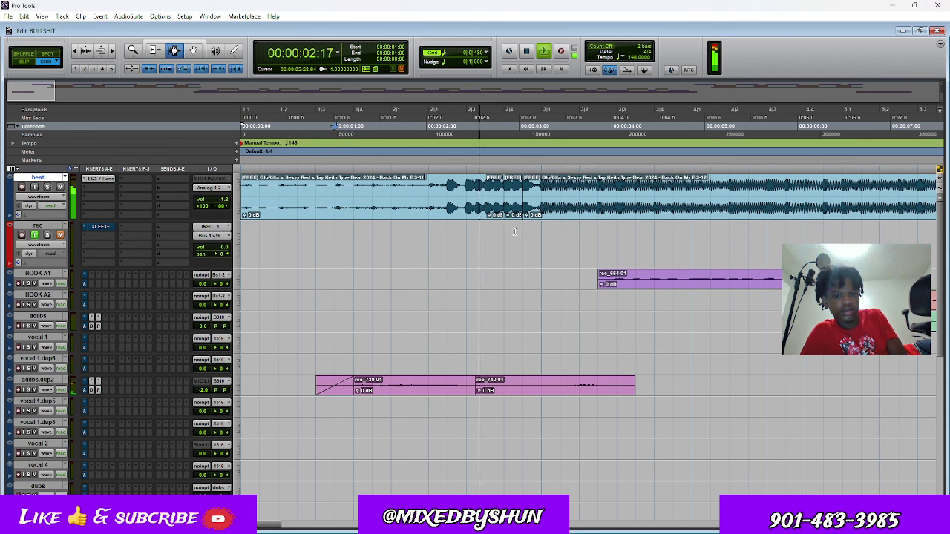
pyautogui.press('space')
pyautogui.hotkey('ctrl', 'z')
pyautogui.hotkey('ctrl', 'z')
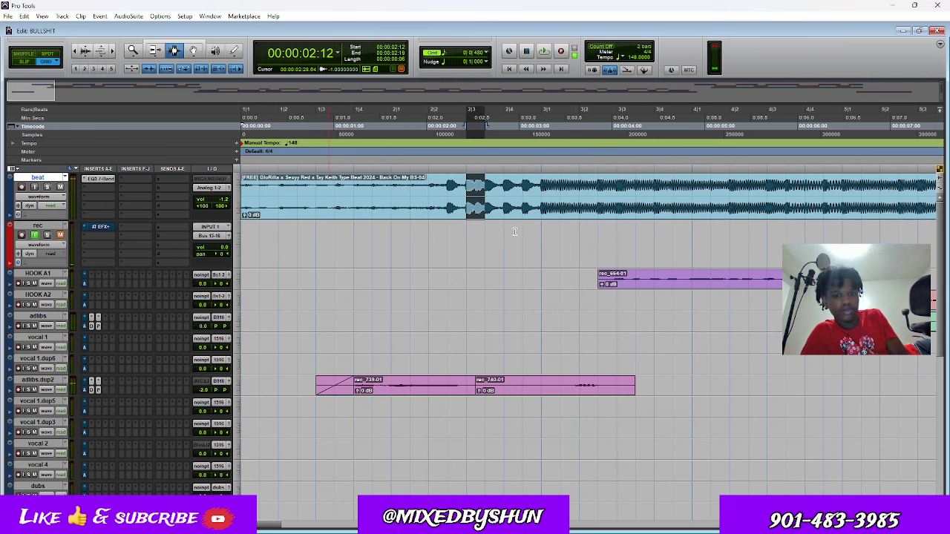
# - Duplicate the beat slice from 00:00:03:07 to 00:00:03:19 three times and audition the result
pyautogui.moveTo(542, 208); pyautogui.dragTo(579, 208)
pyautogui.hotkey('ctrl', 'd')
pyautogui.hotkey('ctrl', 'd')
pyautogui.hotkey('ctrl', 'd')
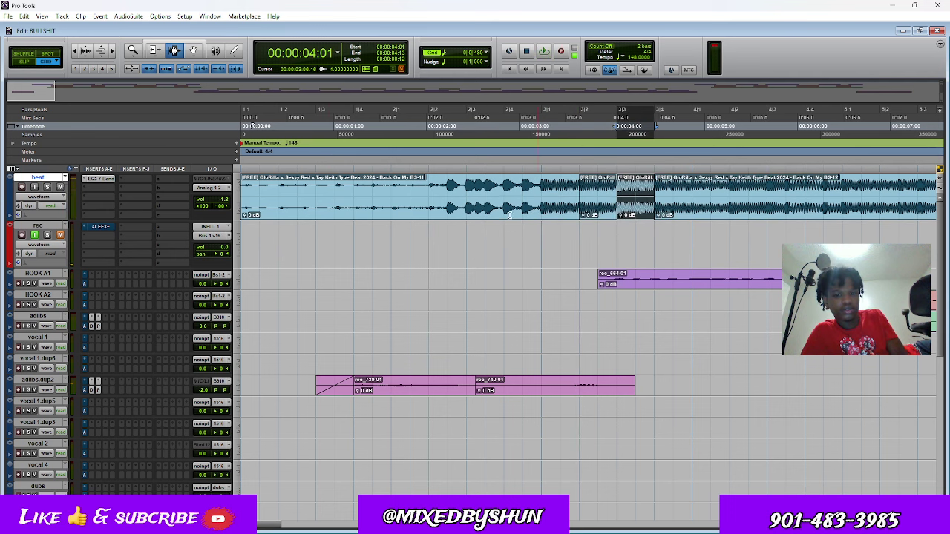
pyautogui.press('space')
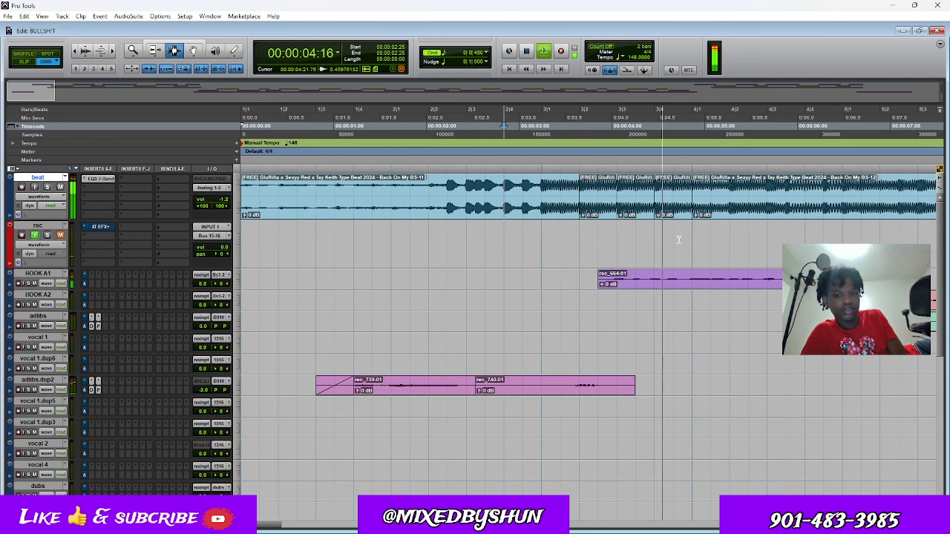
pyautogui.press('space')
# - Delete the beat section starting at bar 4 and fill part of the gap with repeats of a shorter slice
pyautogui.moveTo(692, 212); pyautogui.dragTo(862, 211)
pyautogui.press('Delete')
pyautogui.moveTo(693, 200)
pyautogui.mouseDown()
pyautogui.moveTo(671, 201)
pyautogui.moveTo(711, 203)
pyautogui.mouseUp()
pyautogui.hotkey('ctrl', 'd')
pyautogui.hotkey('ctrl', 'd')
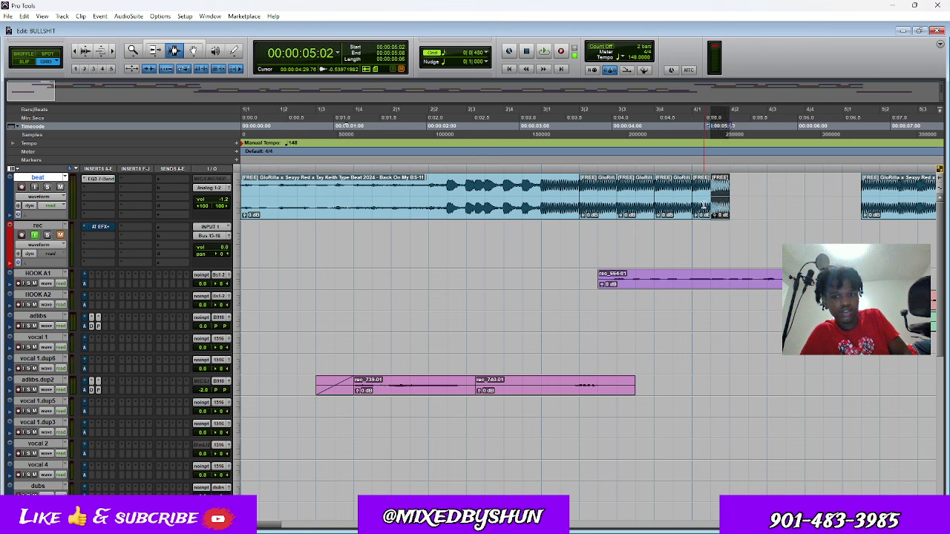
pyautogui.hotkey('ctrl', 'd')
pyautogui.hotkey('ctrl', 'd')
pyautogui.hotkey('ctrl', 'd')
# - Play the chopped-up beat from 00:00:01:12 and take the rec track off mute
pyautogui.click(373, 231)
pyautogui.press('space')
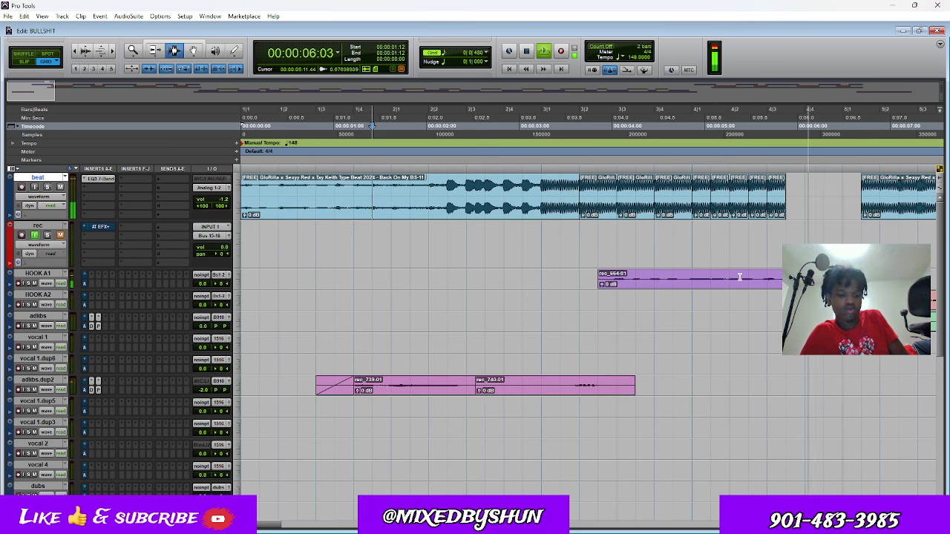
pyautogui.hotkey('ctrl', '[')
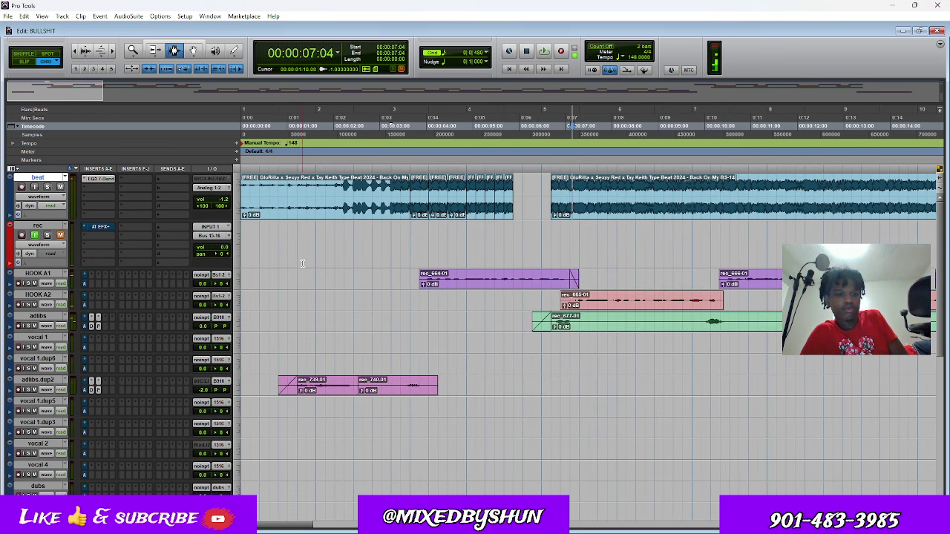
pyautogui.click(60, 234)
pyautogui.click(284, 228)
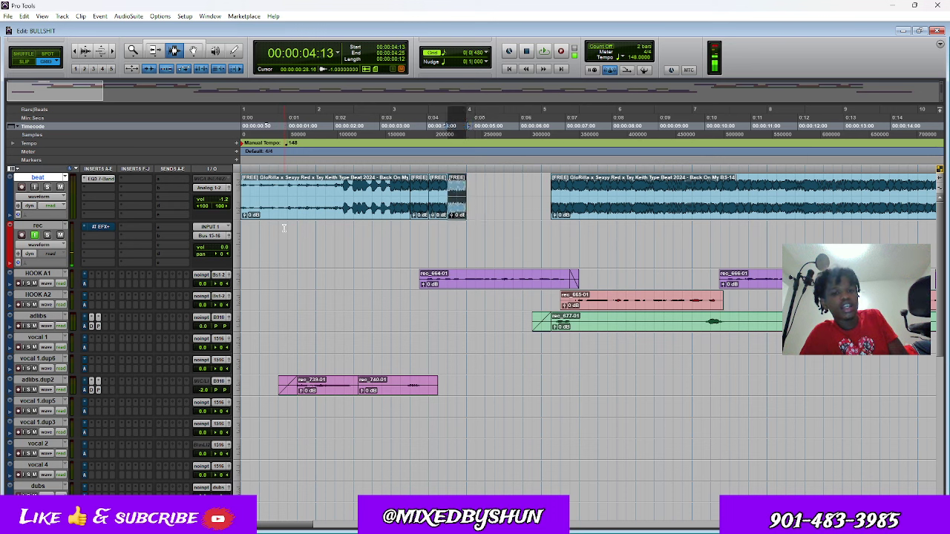
# - Undo the beat track's deletion and slice duplicates to restore the original beat clip
pyautogui.hotkey('ctrl', 'z')
pyautogui.hotkey('ctrl', 'z')
pyautogui.hotkey('ctrl', 'z')
pyautogui.hotkey('ctrl', 'z')
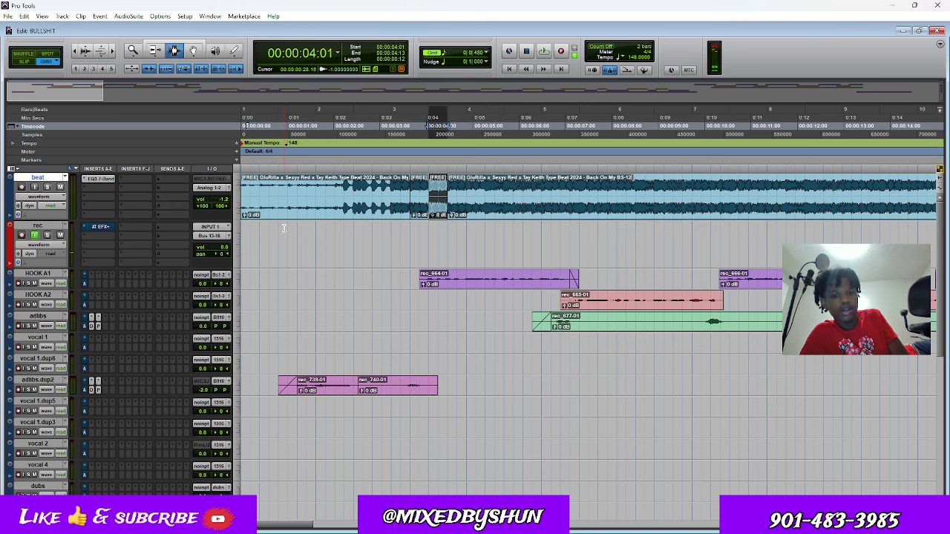
# - Select the gap ahead of the first HOOK A1 clip and add a fade-in to that clip's start
pyautogui.moveTo(437, 256); pyautogui.dragTo(372, 290)
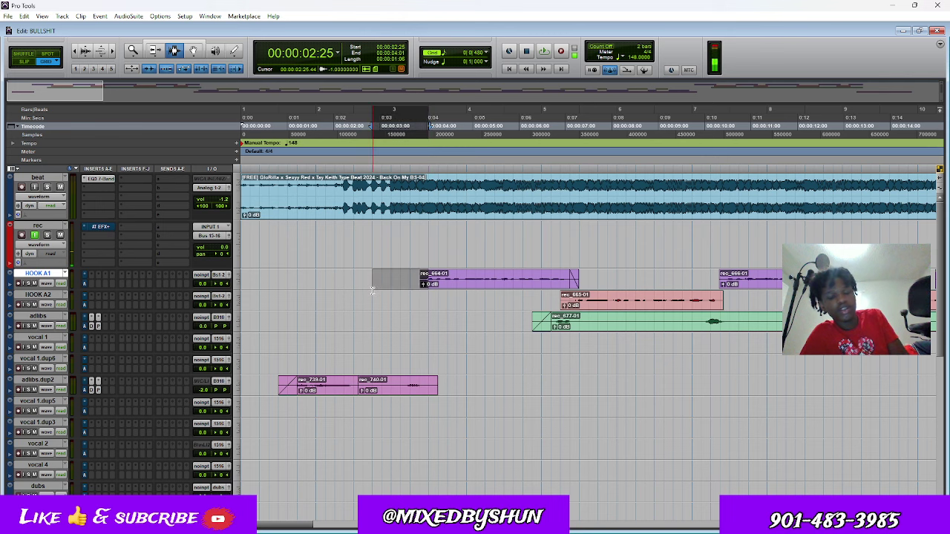
pyautogui.hotkey('ctrl', '[')
pyautogui.hotkey('ctrl', '[')
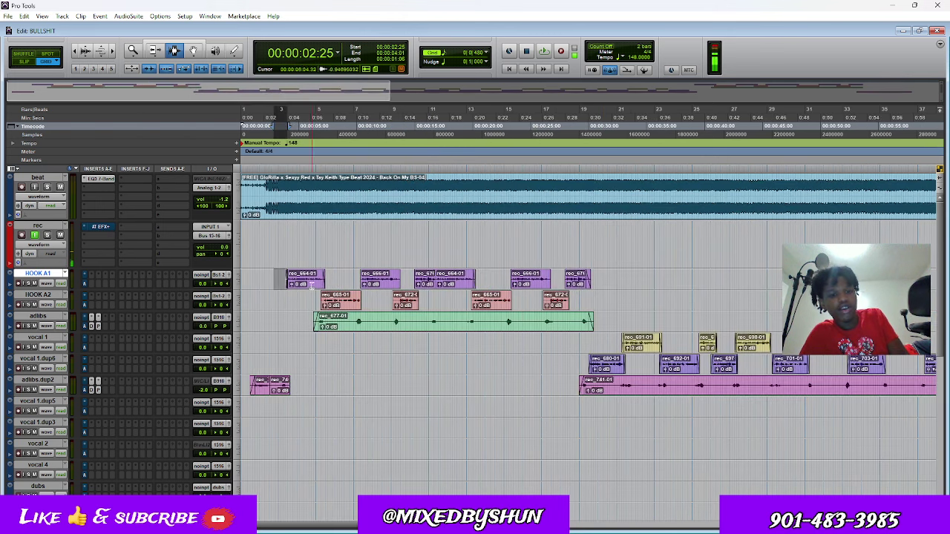
pyautogui.hotkey('ctrl', ']')
pyautogui.hotkey('ctrl', ']')
pyautogui.hotkey('ctrl', ']')
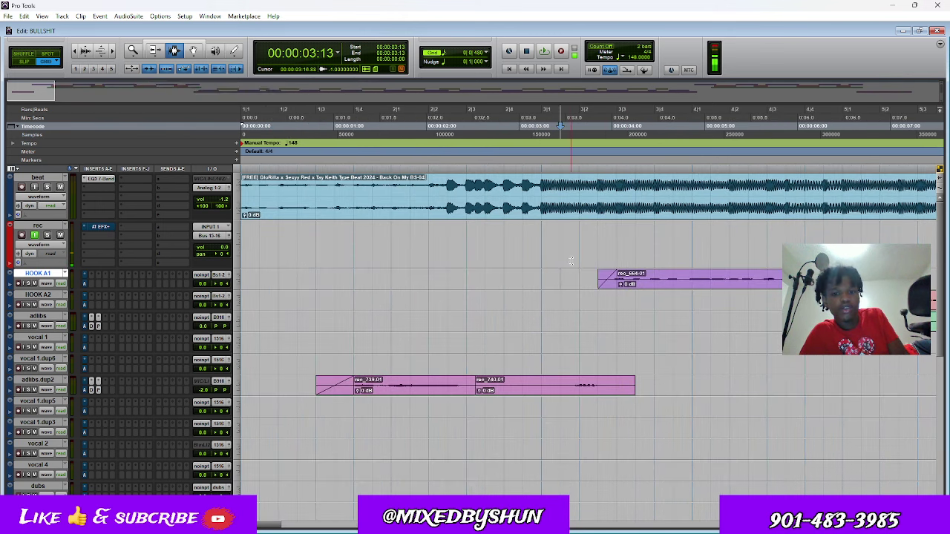
# - Jump from bar 3 on the beat track to the end of the beat clip and view the full arrangement
pyautogui.click(540, 214)
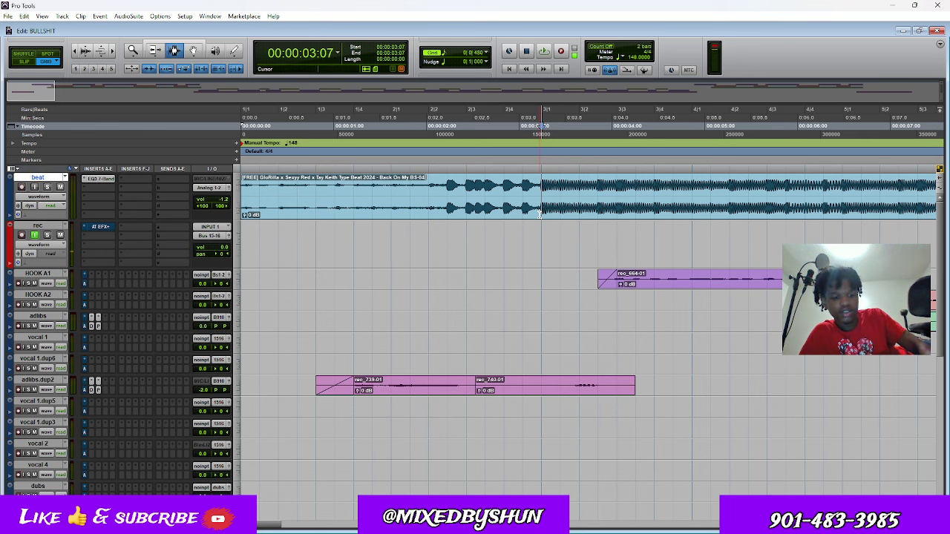
pyautogui.press('Tab')
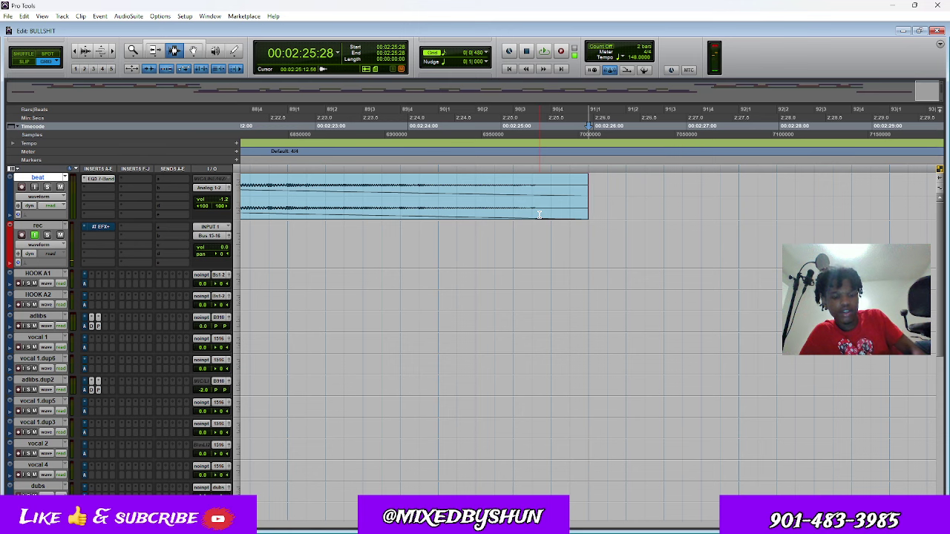
pyautogui.press('r')
pyautogui.press('r')
pyautogui.press('r')
pyautogui.press('r')
pyautogui.press('r')
pyautogui.press('r')
pyautogui.press('r')
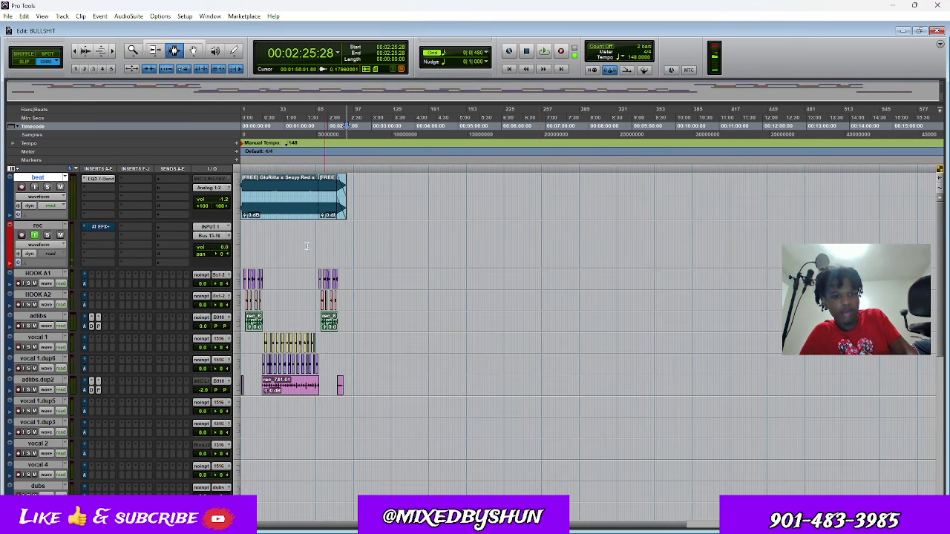
# - Return to the beat drop and place the edit cursor on the rec track at 00:00:03:07
pyautogui.click(256, 251)
pyautogui.press('t')
pyautogui.press('t')
pyautogui.press('t')
pyautogui.press('t')
pyautogui.press('t')
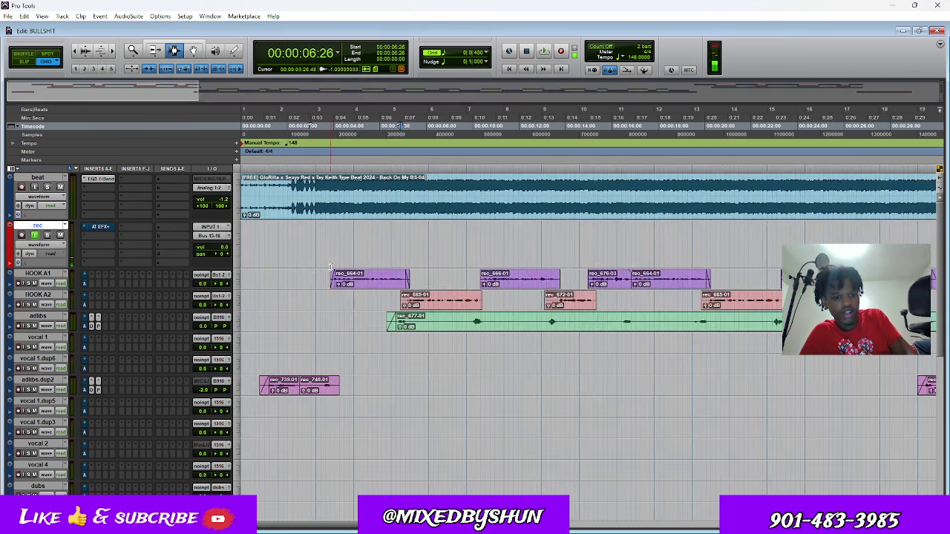
pyautogui.press('t')
pyautogui.click(492, 263)
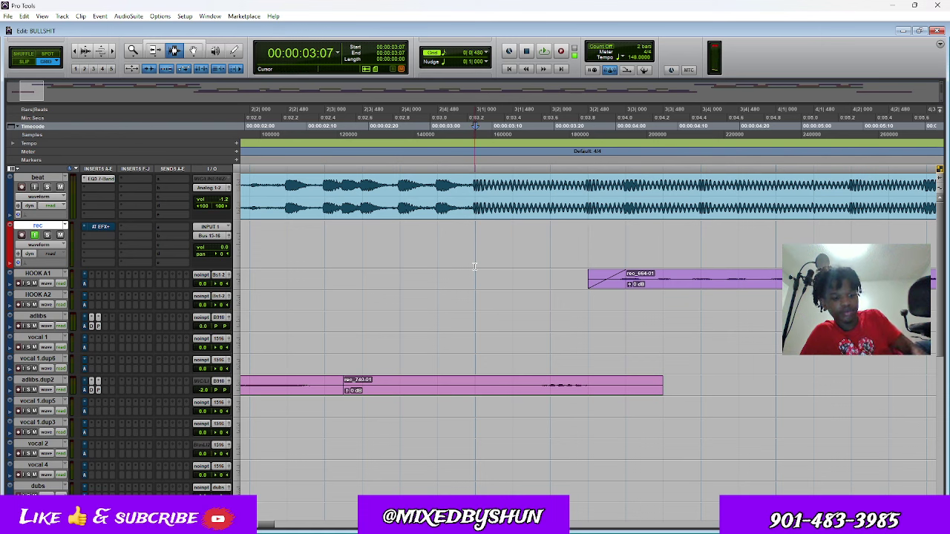
# - Undo the fade-in on the first HOOK A1 clip and place the edit cursor back at 00:00:03:07
pyautogui.hotkey('shift', 'Return')
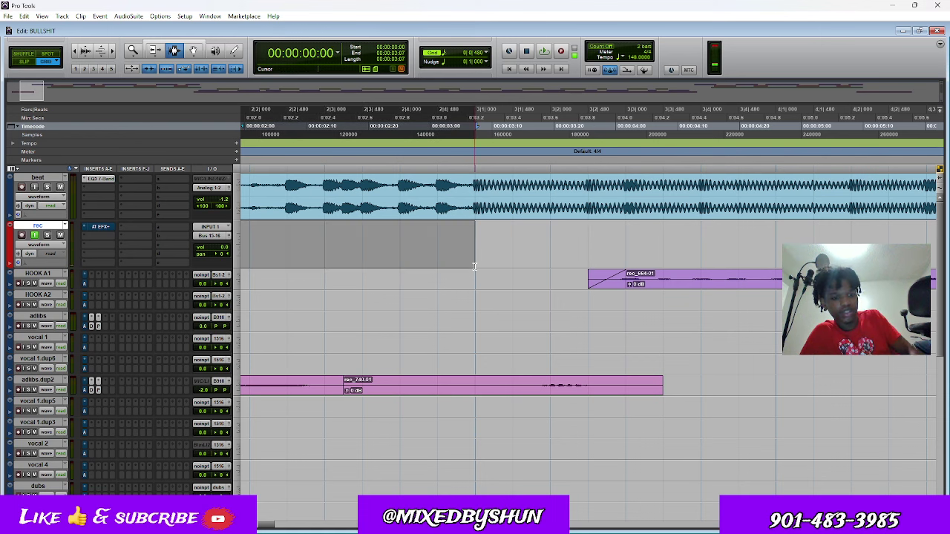
pyautogui.hotkey('ctrl', 'z')
pyautogui.click(474, 266)
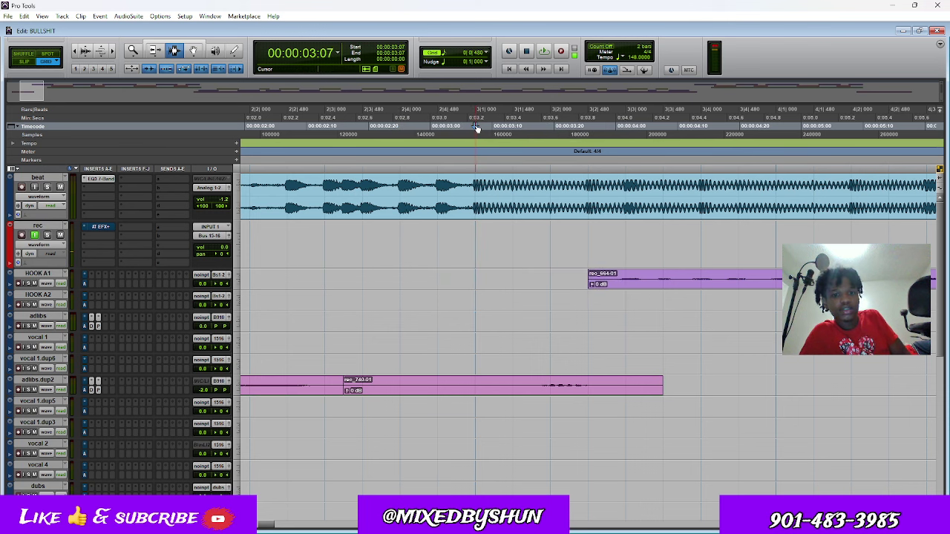
# - Select the first hook section across the tracks from 00:00:03:07 to 00:00:31:24
pyautogui.moveTo(480, 167); pyautogui.dragTo(947, 442)
pyautogui.hotkey('ctrl', '[')
pyautogui.hotkey('ctrl', '[')
pyautogui.hotkey('ctrl', '[')
pyautogui.hotkey('ctrl', '[')
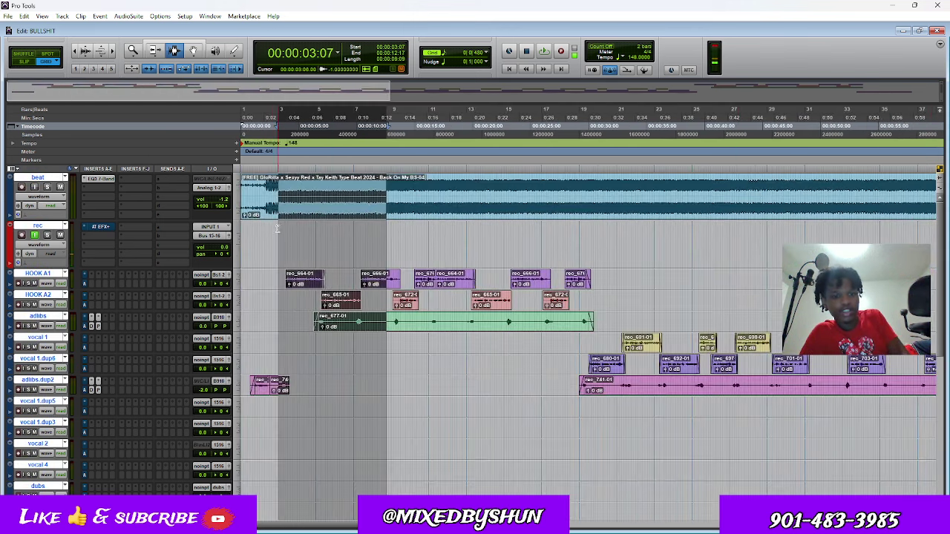
pyautogui.moveTo(279, 210); pyautogui.dragTo(608, 446)
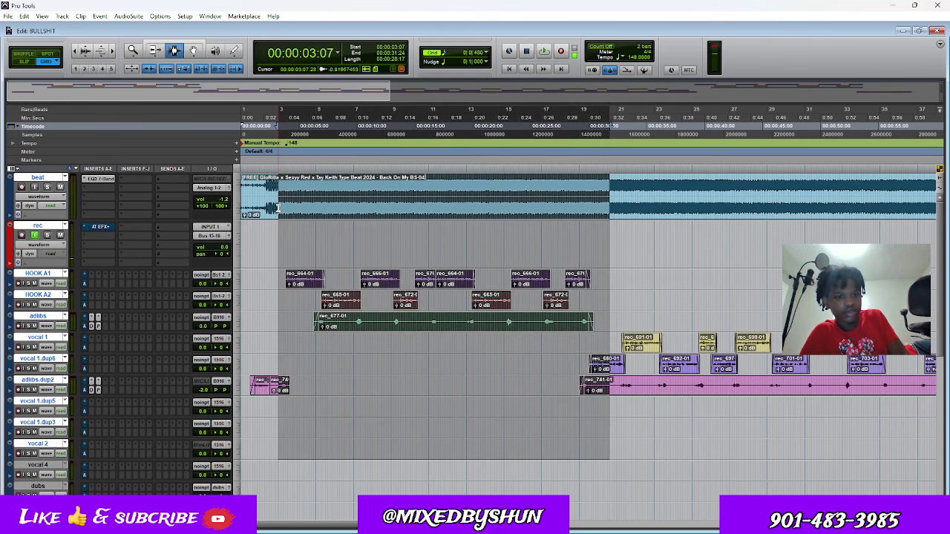
# - Select from 00:00:03:07 through the verse to bar 69, and mark the second hook's clips on HOOK A2 and adlibs
pyautogui.moveTo(279, 209); pyautogui.dragTo(705, 434)
pyautogui.scroll(5, 705, 434)
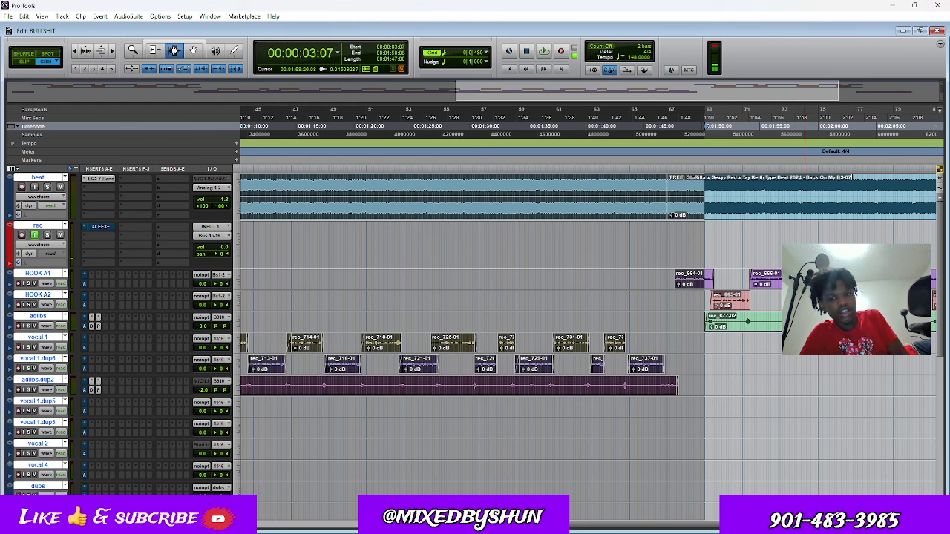
pyautogui.hotkey('ctrl', '[')
pyautogui.moveTo(690, 315); pyautogui.dragTo(765, 300)
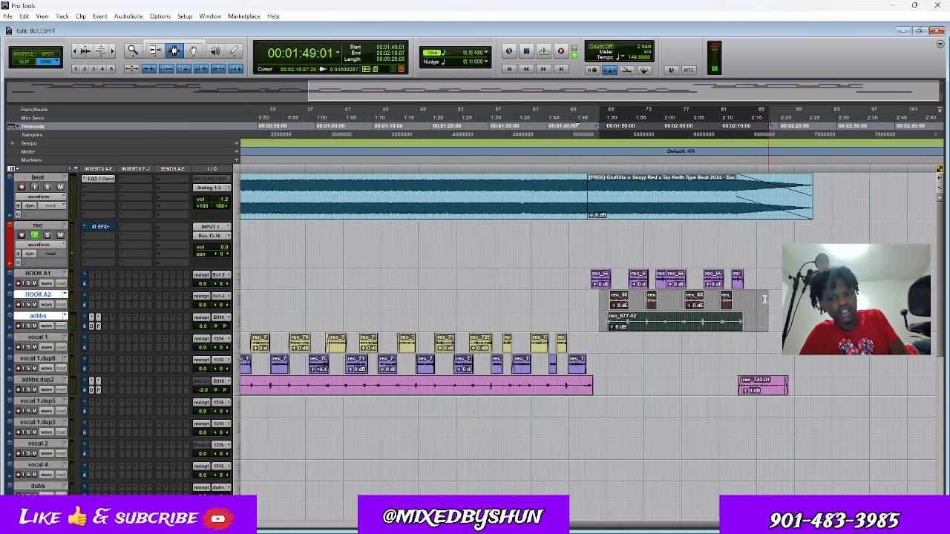
# - Play the song from the start of the second hook at 00:01:48:25
pyautogui.hotkey('ctrl', '[')
pyautogui.click(557, 293)
pyautogui.press('space')
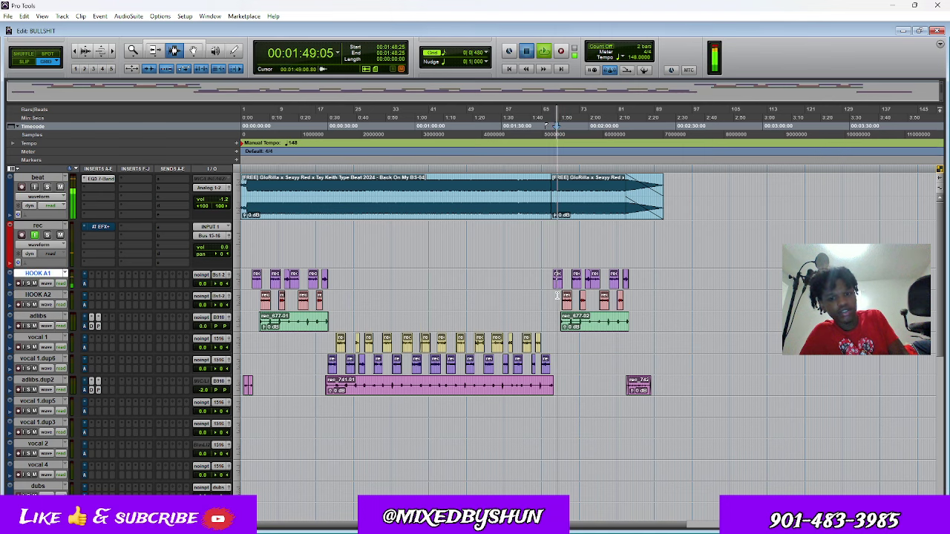
# - Select the lead-in of the second hook's first HOOK A1 clip, from 00:01:47:00 to 00:01:47:25
pyautogui.click(569, 293)
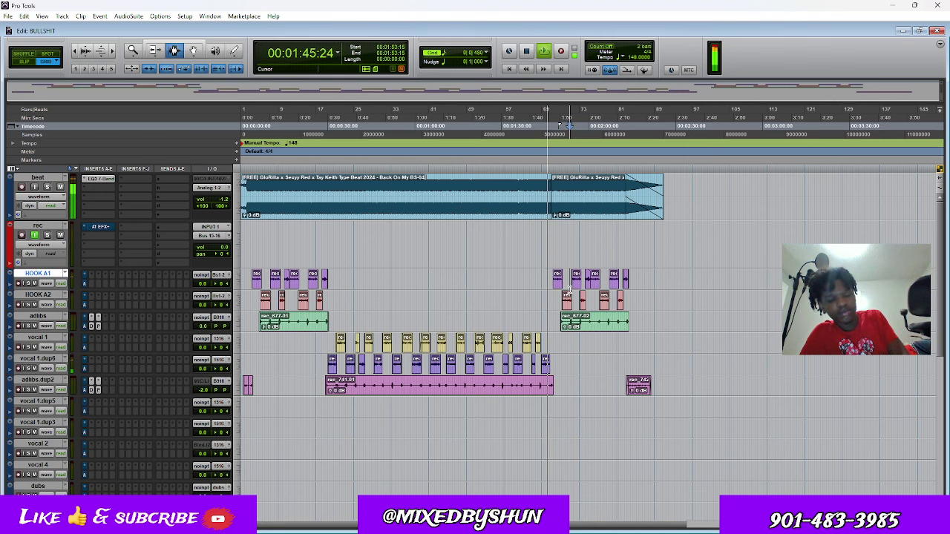
pyautogui.hotkey('ctrl', ']')
pyautogui.hotkey('ctrl', ']')
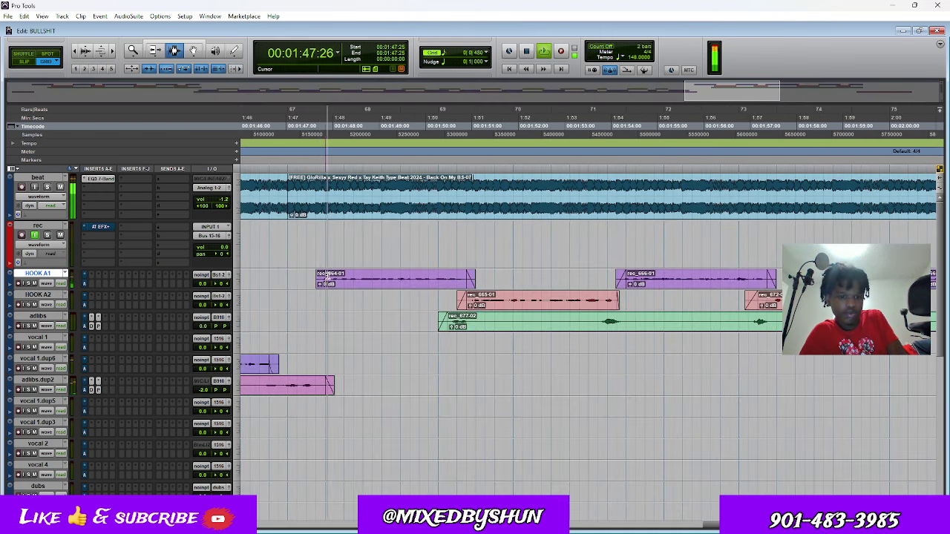
pyautogui.moveTo(327, 276); pyautogui.dragTo(288, 278)
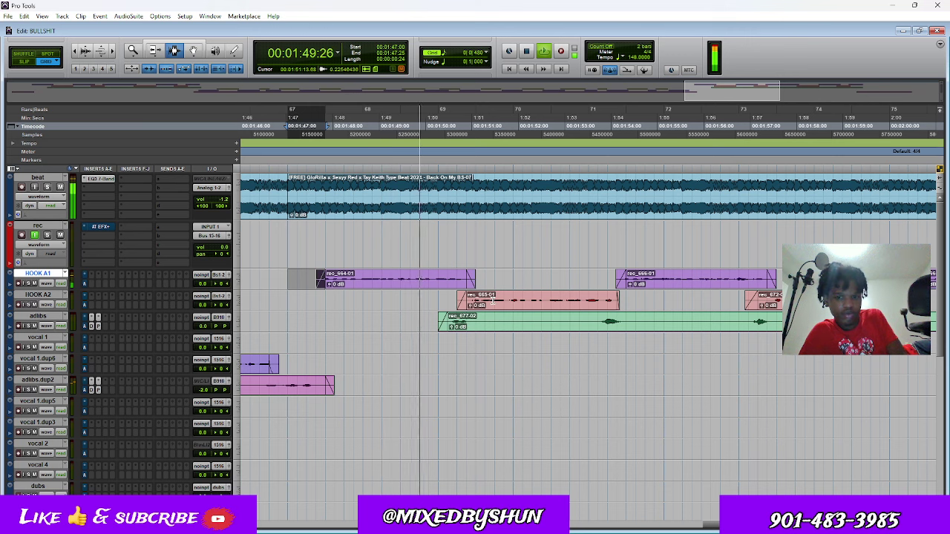
pyautogui.hotkey('ctrl', '[')
pyautogui.hotkey('ctrl', '[')
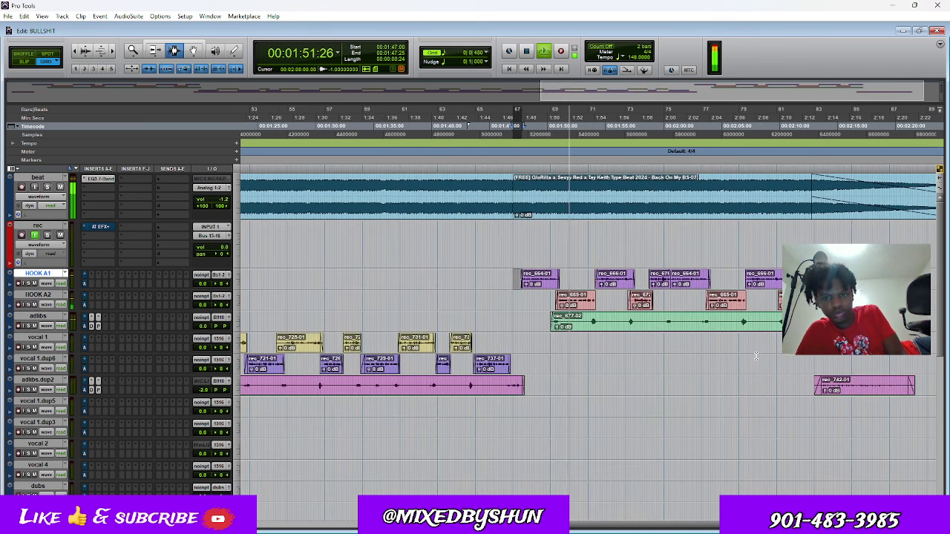
pyautogui.hotkey('ctrl', '[')
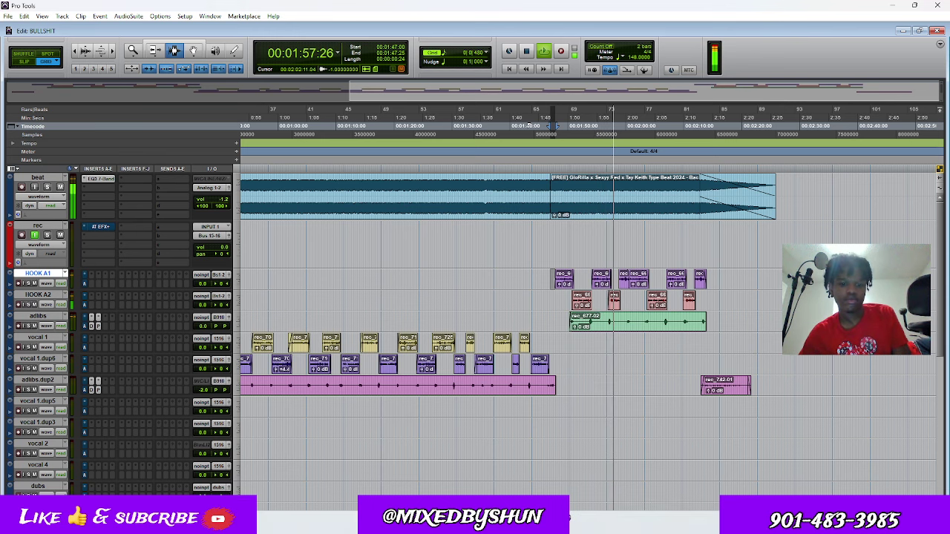
pyautogui.hotkey('alt', 'Tab')
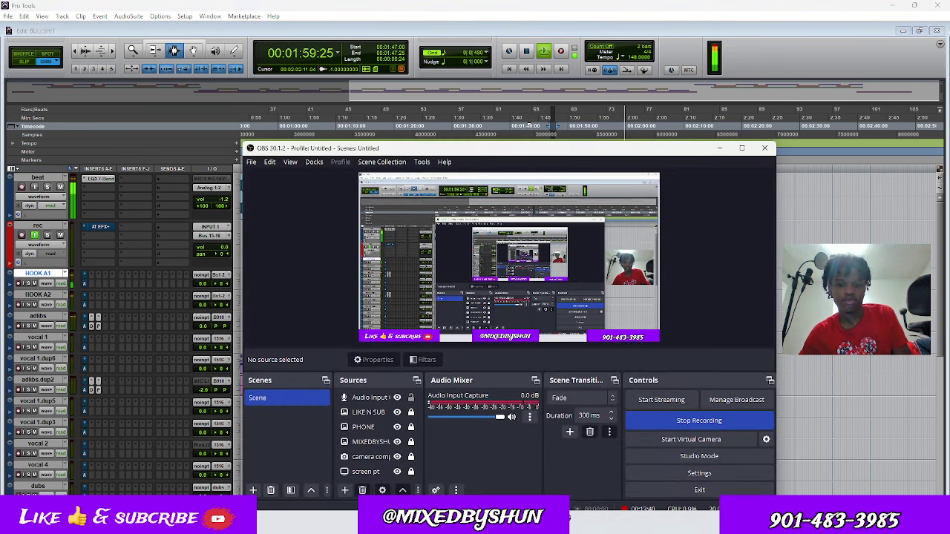
pyautogui.hotkey('alt', 'Tab')
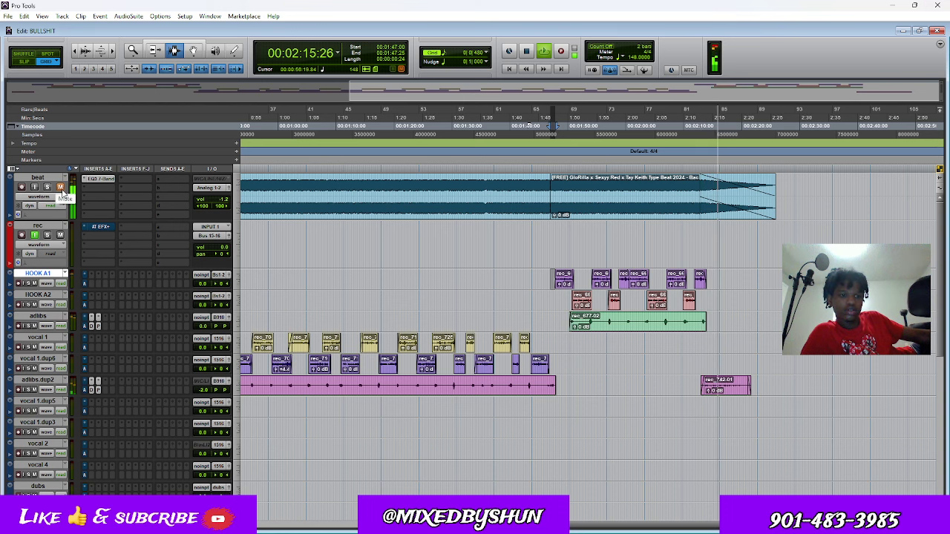
# - Stop playback, return to the session start, and play the song through until 00:02:25:01
pyautogui.press('space')
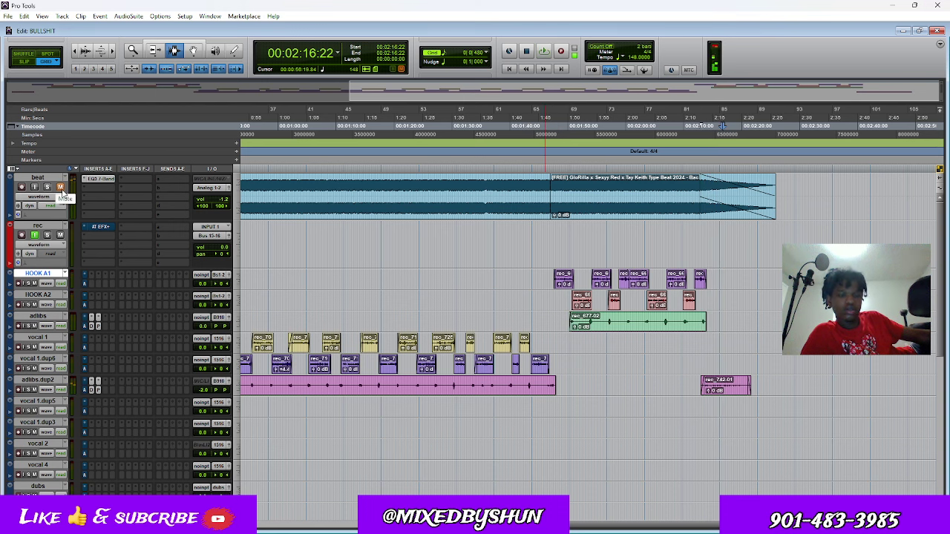
pyautogui.click(506, 70)
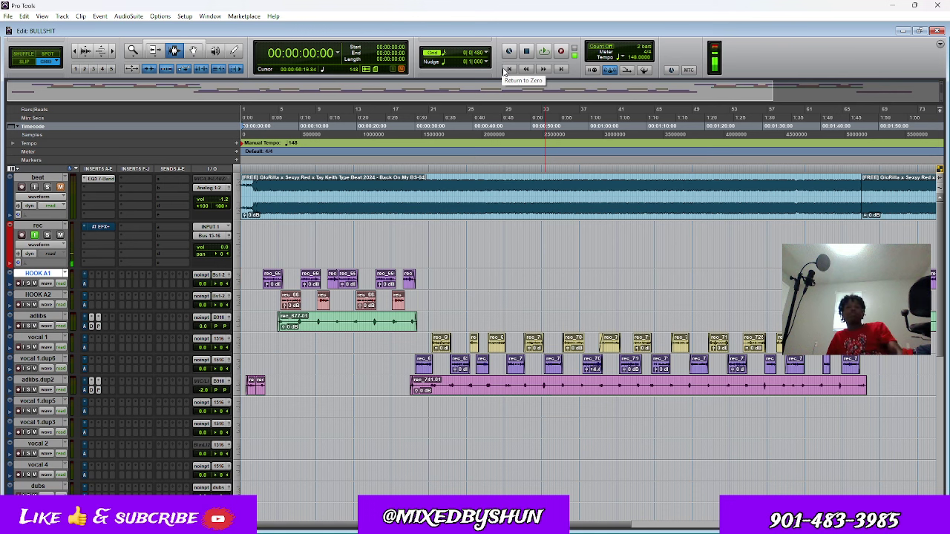
pyautogui.click(504, 69)
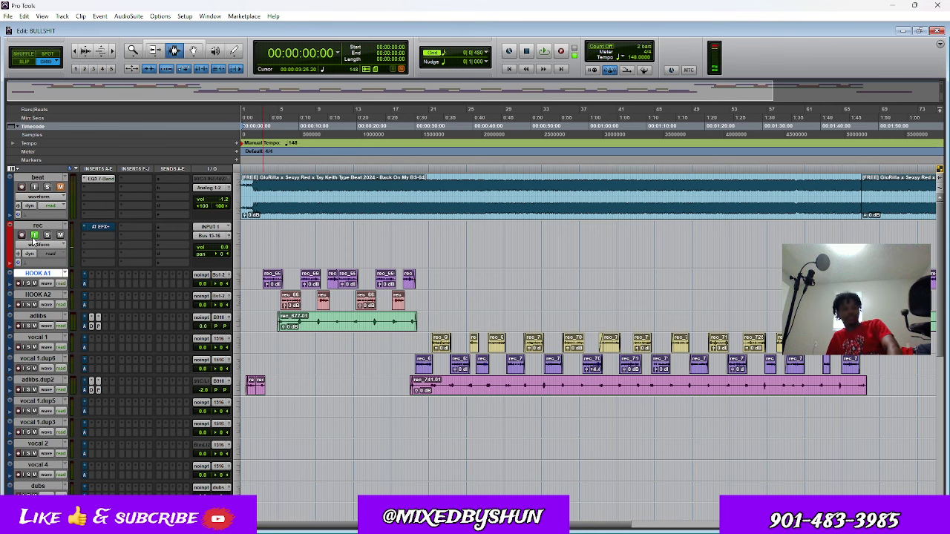
pyautogui.press('space')
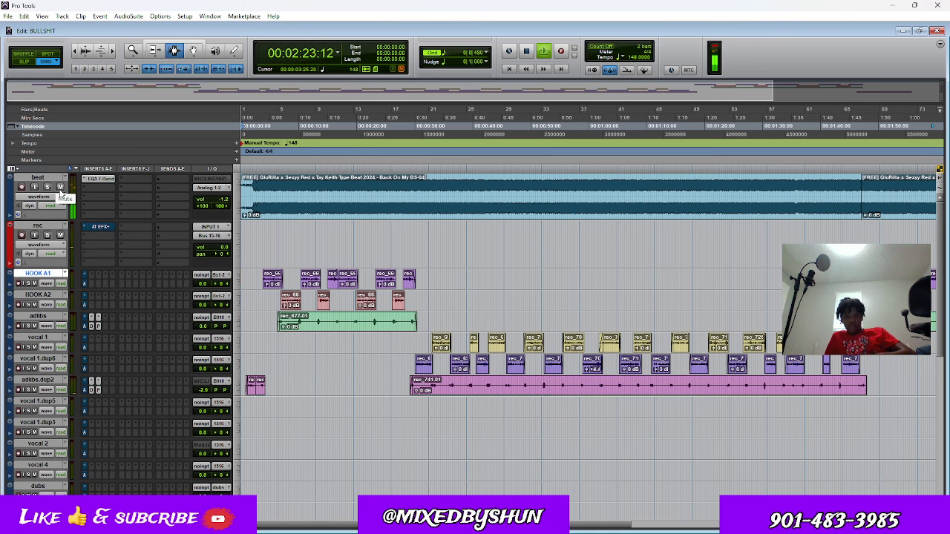
pyautogui.press('space')
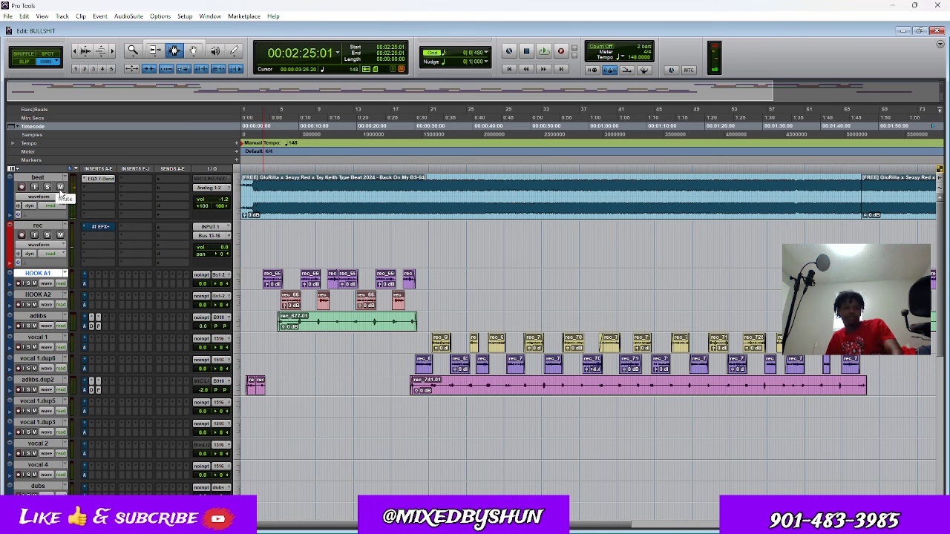